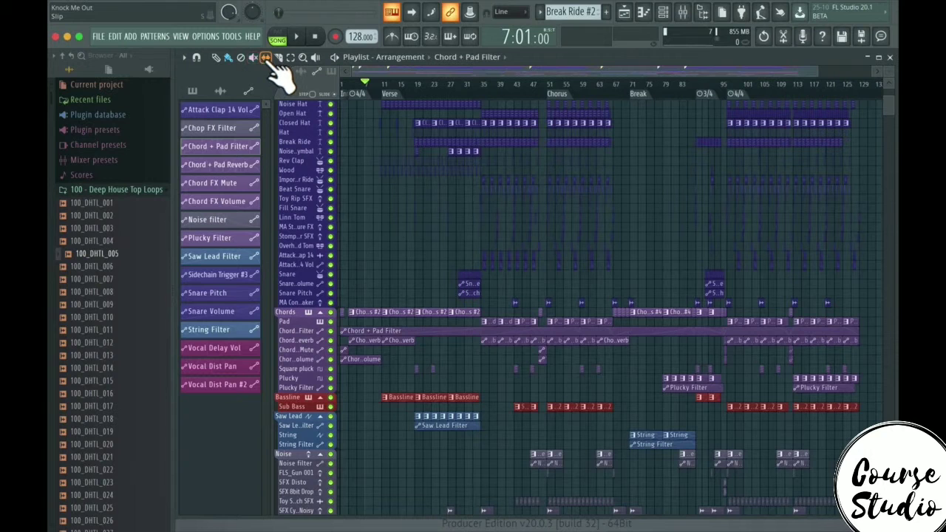
Activate the Paint tool, list the project's patterns in the picker, and select the Bassline #2 pattern
click(278, 58)
click(316, 58)
key(b)
scroll(443, 273, down, 10)
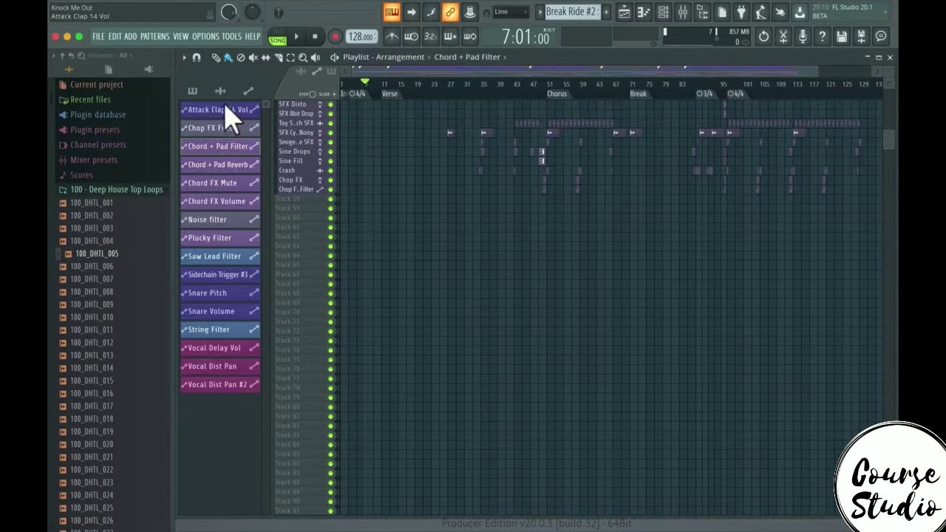
click(193, 91)
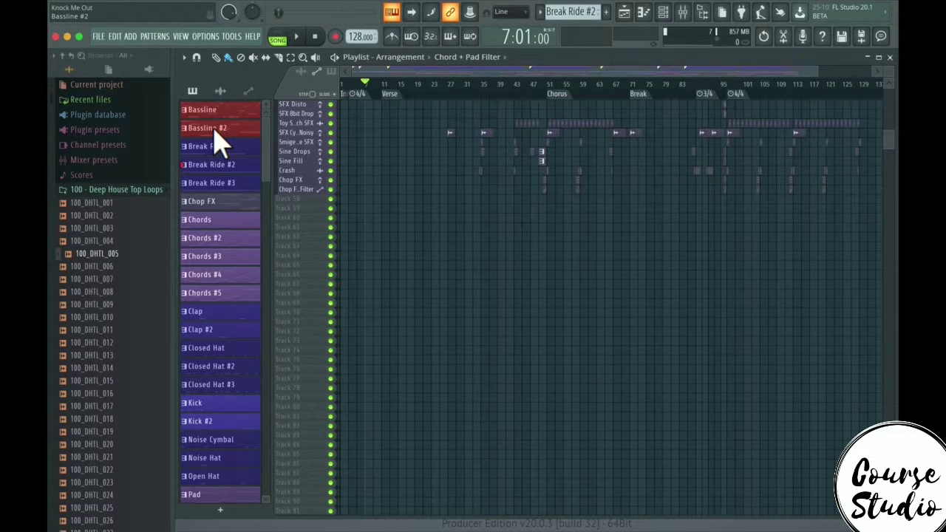
click(212, 132)
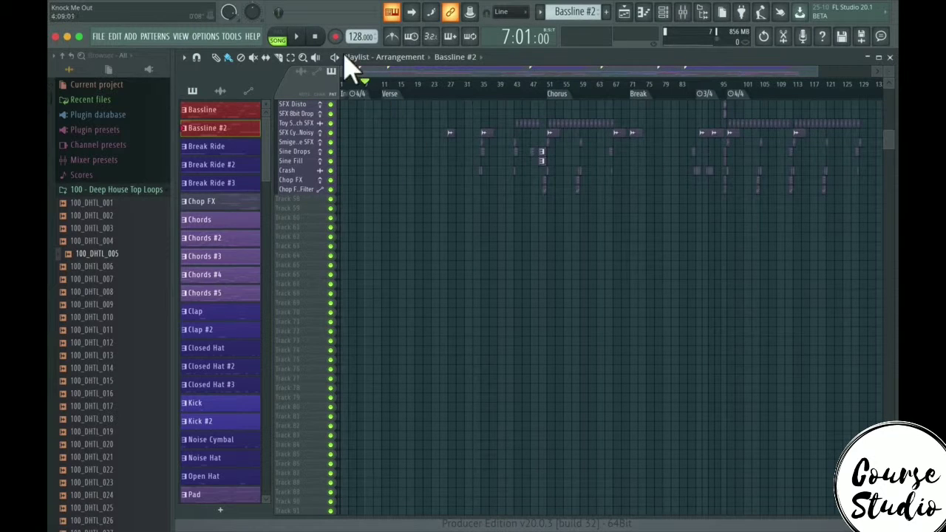
Enlarge the empty tracks and paint one Bassline #2 clip on Track 59 at bar 4
click(710, 131)
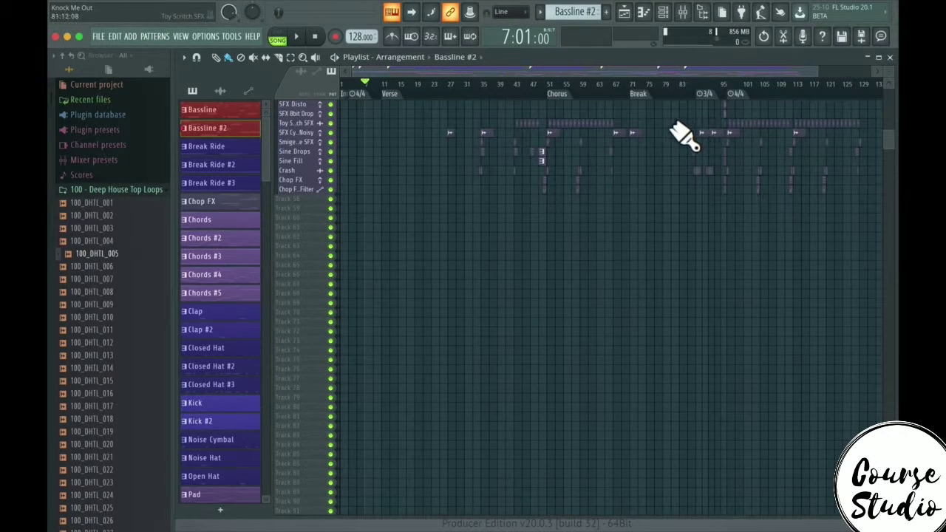
key(alt+Down)
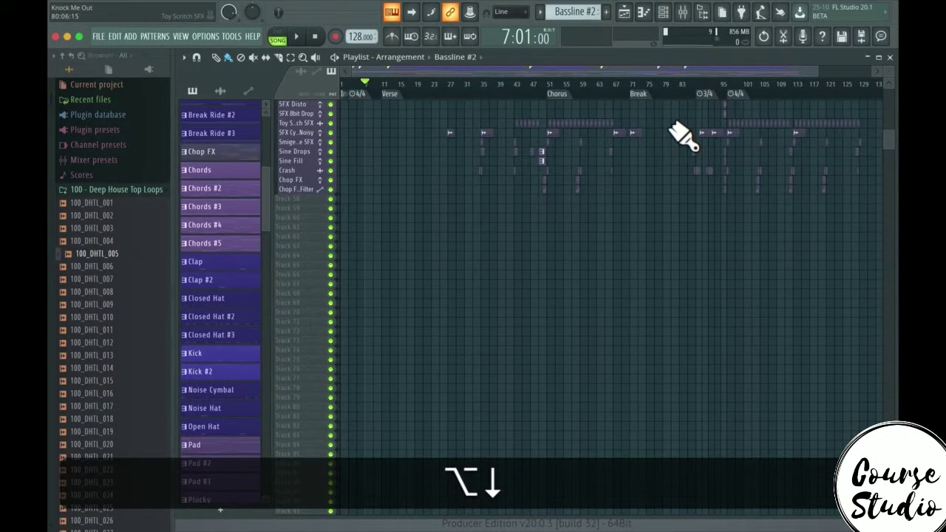
alt+scroll(392, 219, up, 4)
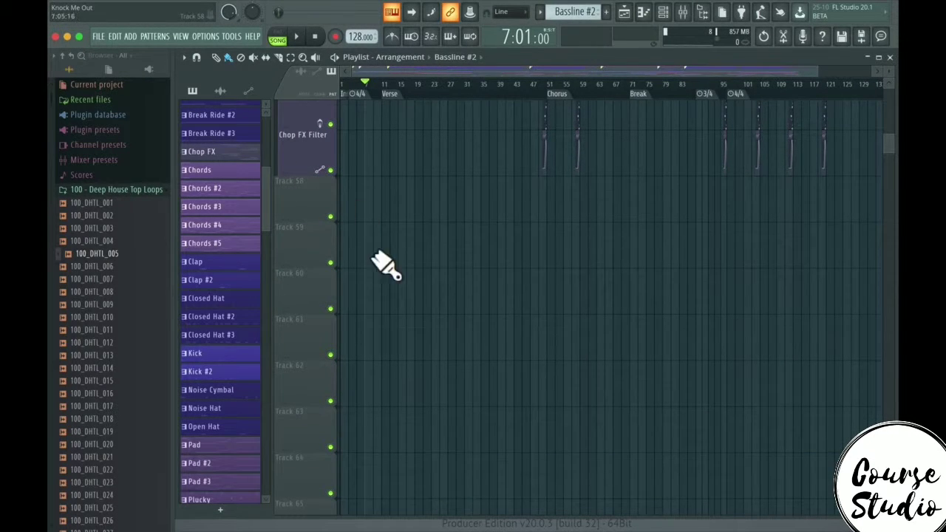
click(355, 238)
super+scroll(364, 244, up, 5)
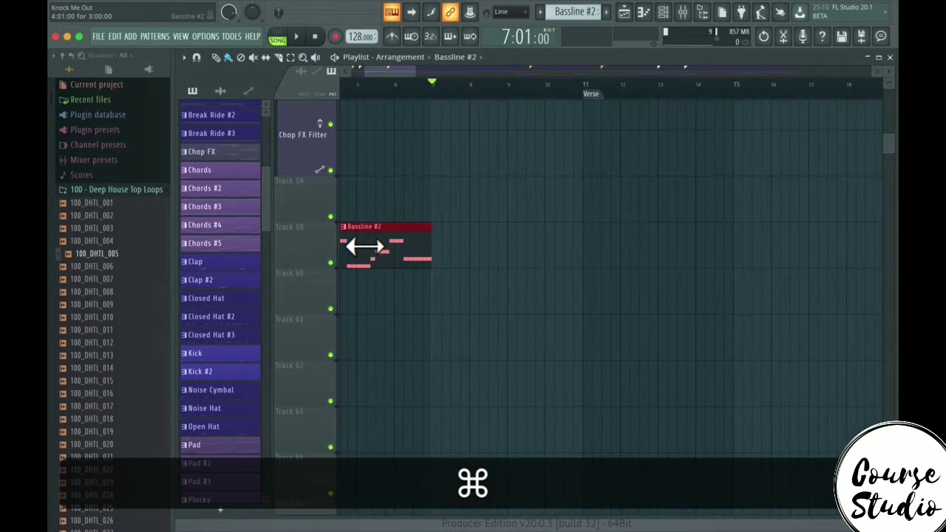
drag(397, 71, 368, 70)
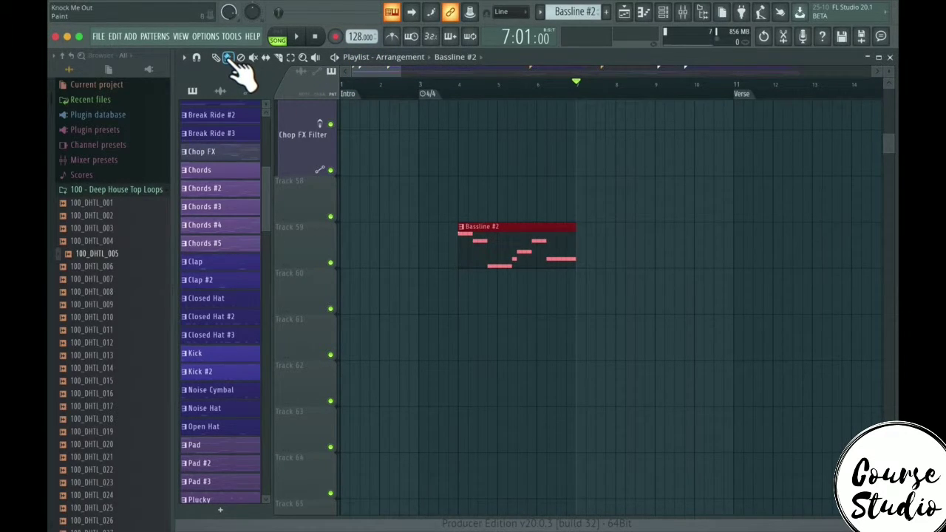
Paint more Bassline #2 clips across the empty tracks from bar 8 and around it, and clear all of these clips
click(628, 238)
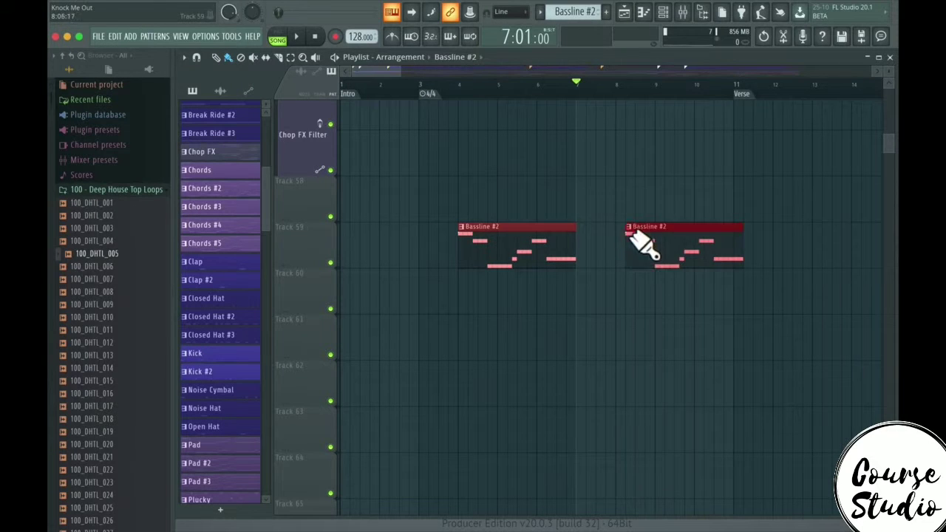
click(674, 295)
click(571, 337)
click(463, 343)
mouse_move(406, 190)
mouse_down()
mouse_move(629, 200)
mouse_move(842, 193)
mouse_up()
mouse_move(376, 154)
mouse_down()
mouse_move(778, 142)
mouse_move(787, 154)
mouse_move(778, 143)
mouse_move(500, 146)
mouse_move(445, 168)
mouse_move(528, 191)
mouse_move(780, 200)
mouse_move(669, 232)
mouse_move(535, 245)
mouse_move(744, 269)
mouse_move(636, 332)
mouse_move(518, 337)
mouse_up()
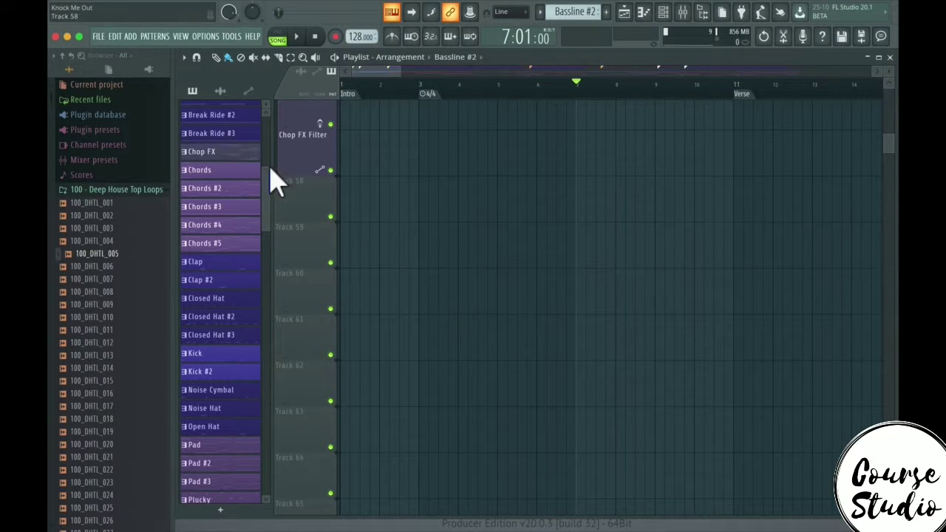
With the Draw tool, place two Bassline #2 clips end to end on Track 58, starting at bars 3 and 6
click(217, 58)
mouse_move(413, 200)
mouse_down()
mouse_move(476, 200)
mouse_move(437, 200)
mouse_up()
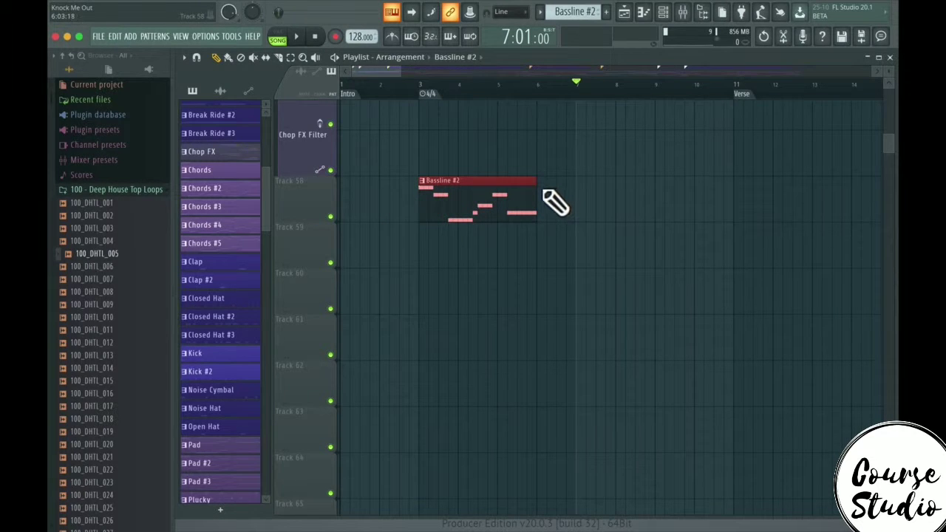
click(549, 200)
right_click(554, 200)
click(547, 195)
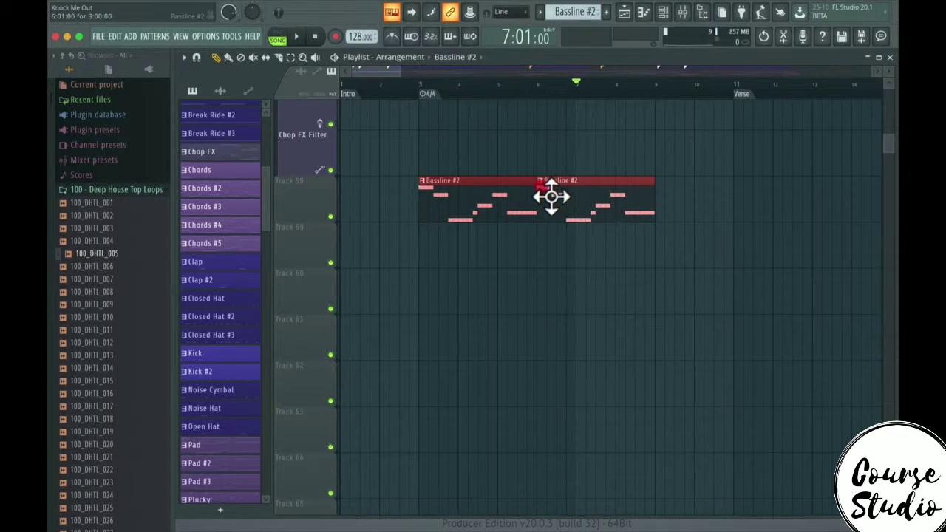
drag(551, 196, 496, 209)
mouse_move(585, 201)
mouse_down()
mouse_move(614, 196)
mouse_move(583, 204)
mouse_up()
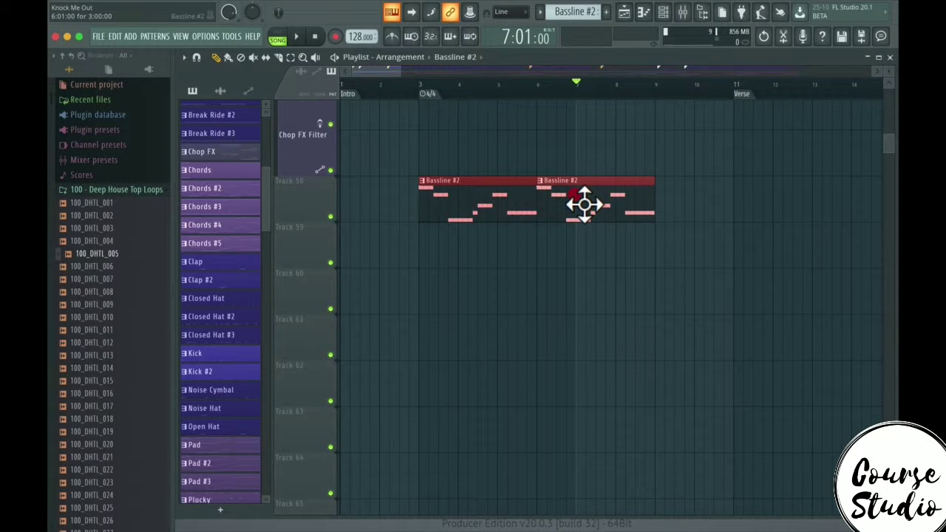
Delete the Bassline #2 clip at bar 3 of Track 58, and mute and unmute the clip at bar 6
click(242, 58)
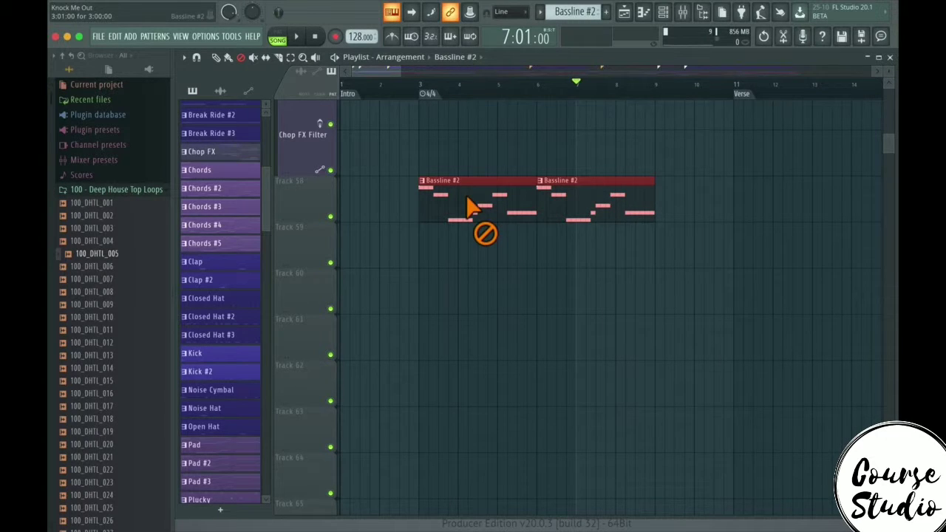
click(470, 187)
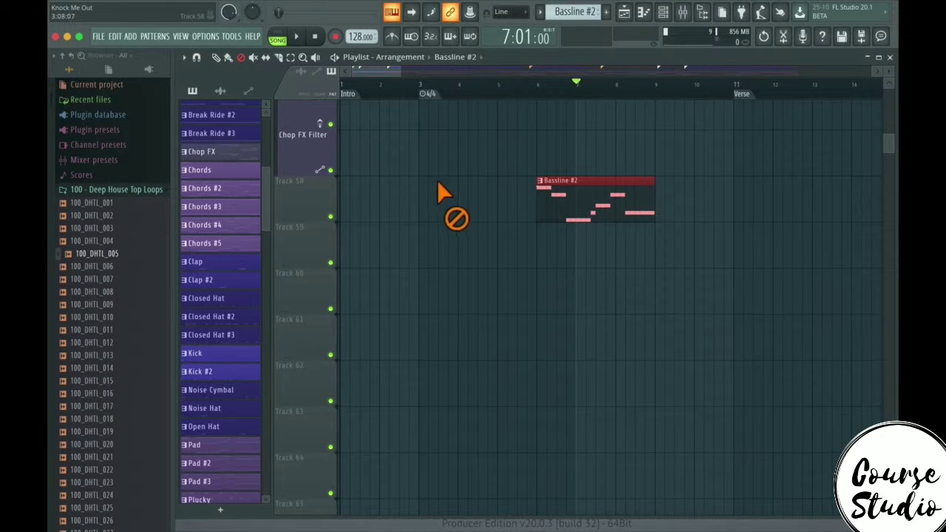
click(252, 56)
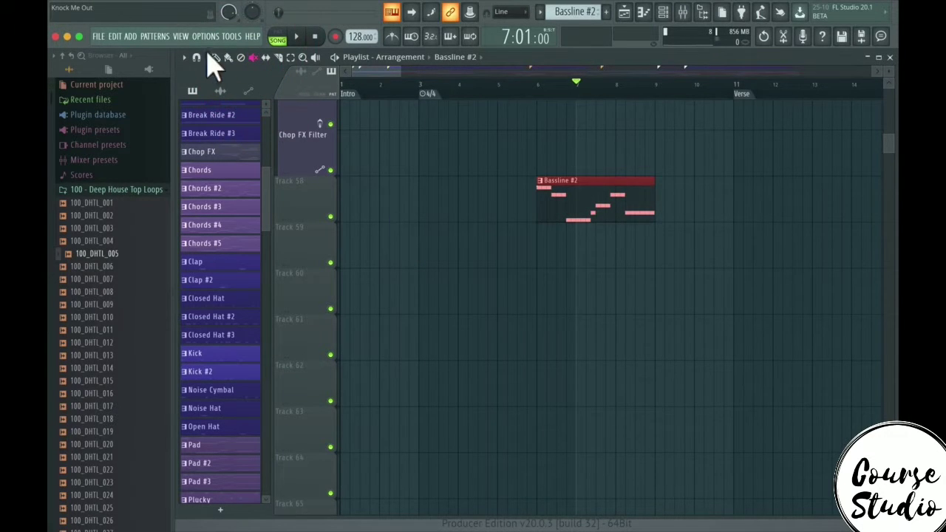
click(581, 193)
click(559, 184)
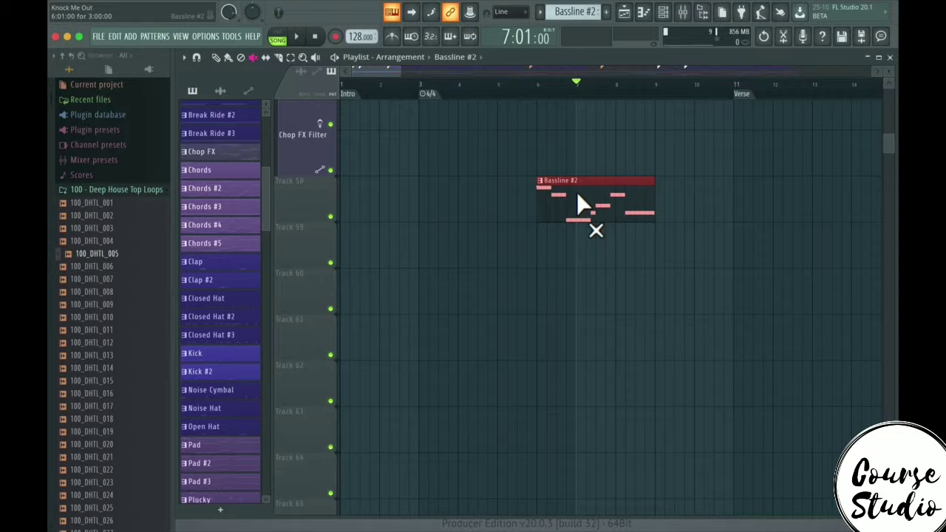
Try slipping the content of the remaining Bassline #2 clip, and slice the clip into three pieces at bars 7.5 and 8
click(264, 58)
drag(591, 194, 662, 208)
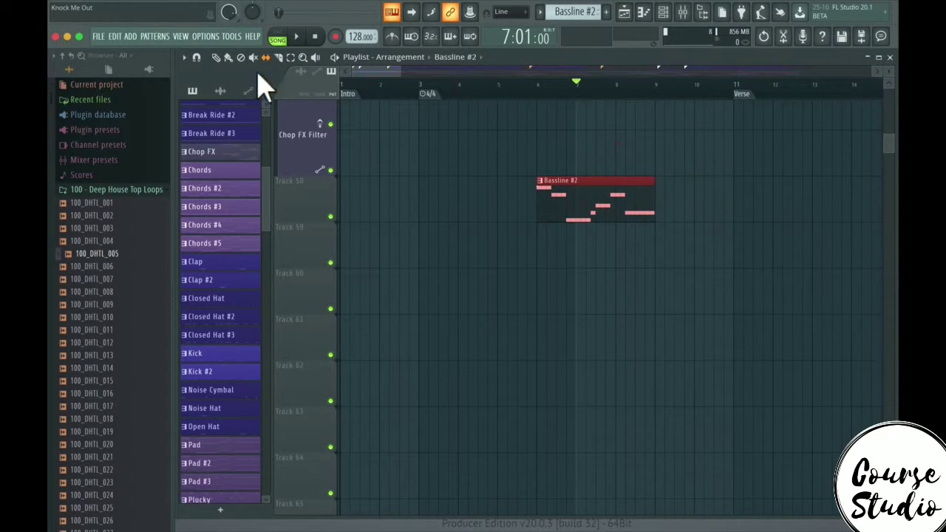
click(278, 57)
drag(617, 186, 621, 230)
drag(576, 180, 600, 250)
Select the sliced Bassline #2 clips as a group, and select and move the three Vocal clips on the Vocal track
click(291, 58)
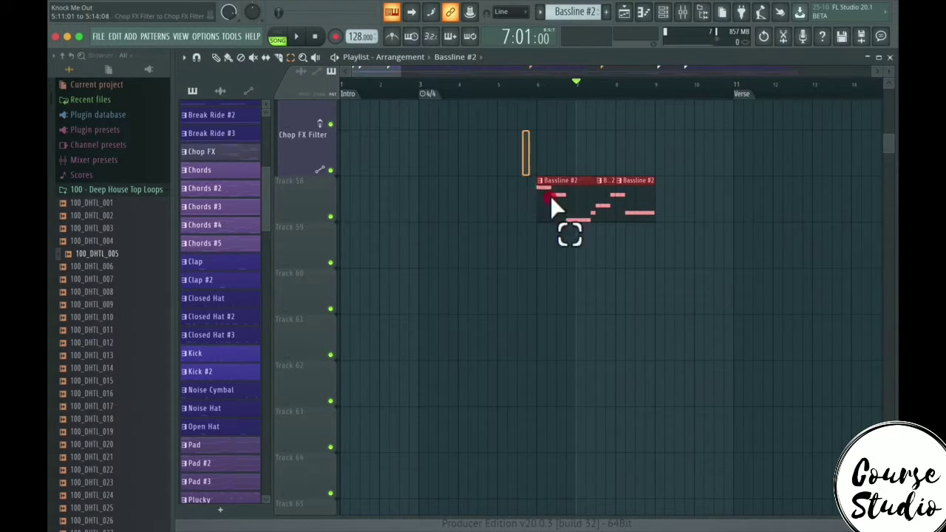
drag(550, 195, 658, 198)
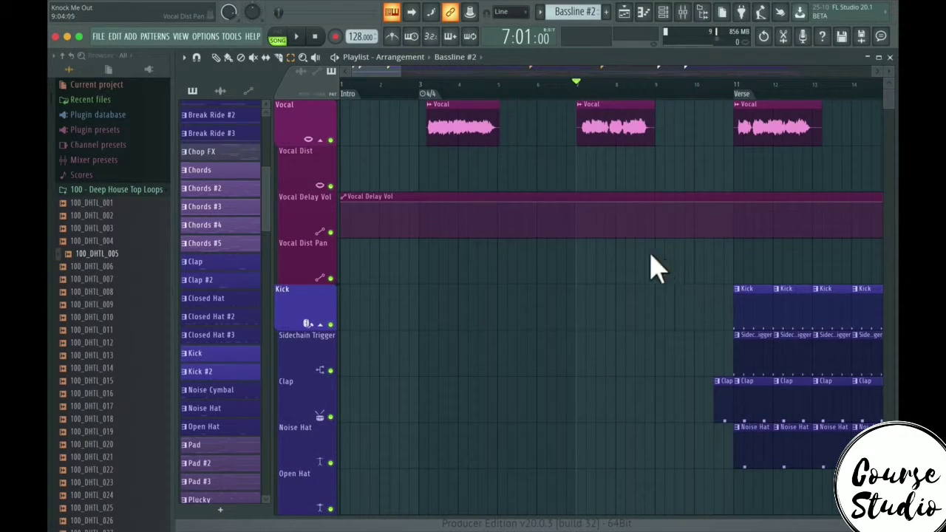
drag(390, 118, 806, 151)
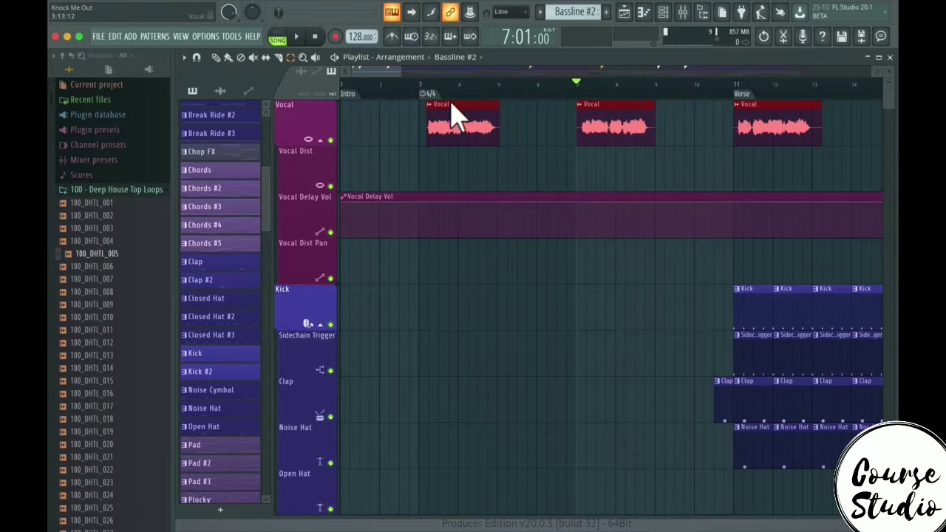
mouse_move(449, 126)
mouse_down()
mouse_move(749, 164)
mouse_move(448, 126)
mouse_move(616, 135)
mouse_move(475, 138)
mouse_up()
Use the Zoom tool to inspect the Fill Snare and Linn Tom clips near bar 19, and return to the full arrangement view
click(217, 57)
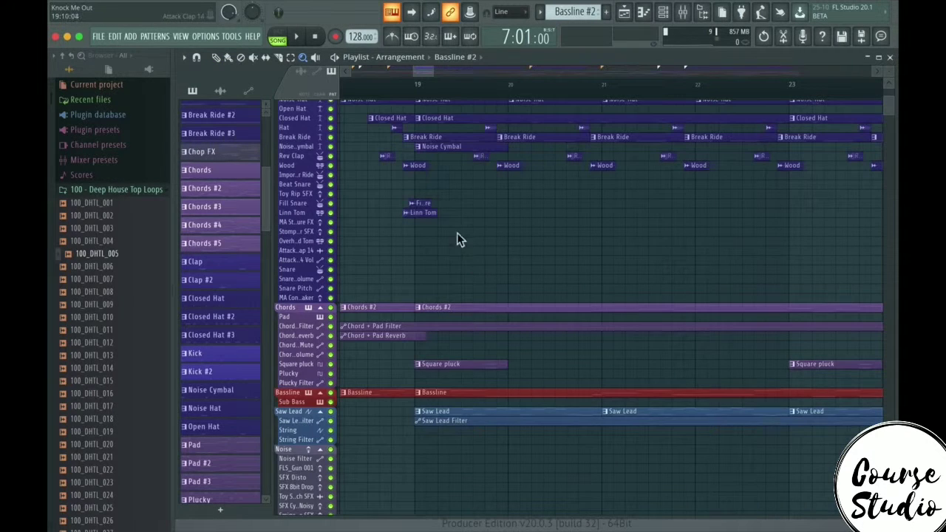
click(303, 57)
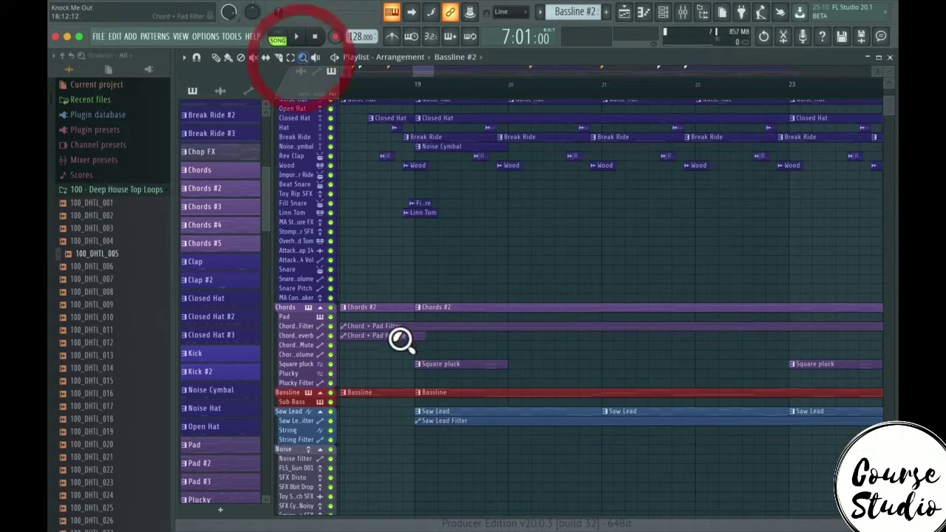
drag(382, 181, 455, 226)
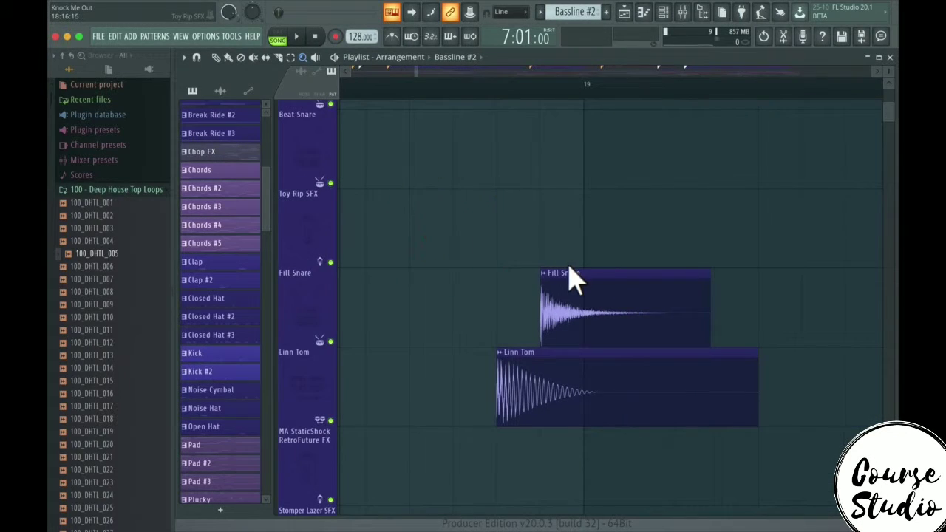
drag(510, 187, 714, 317)
drag(507, 148, 883, 491)
scroll(675, 407, down, 5)
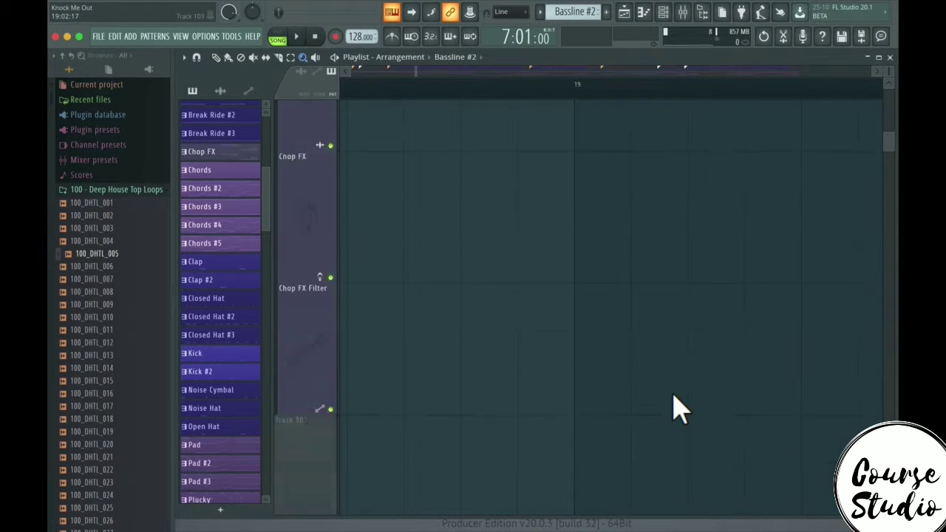
super+right_click(622, 360)
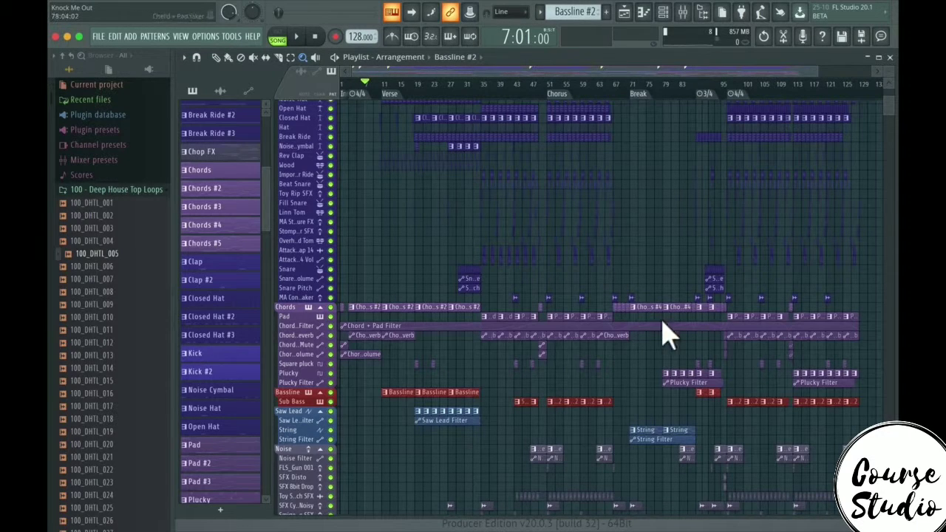
With the Playback tool, audition the Chords #4 clip in the Break and the Closed Hat #3 clip at the Chorus in solo
click(315, 57)
click(644, 316)
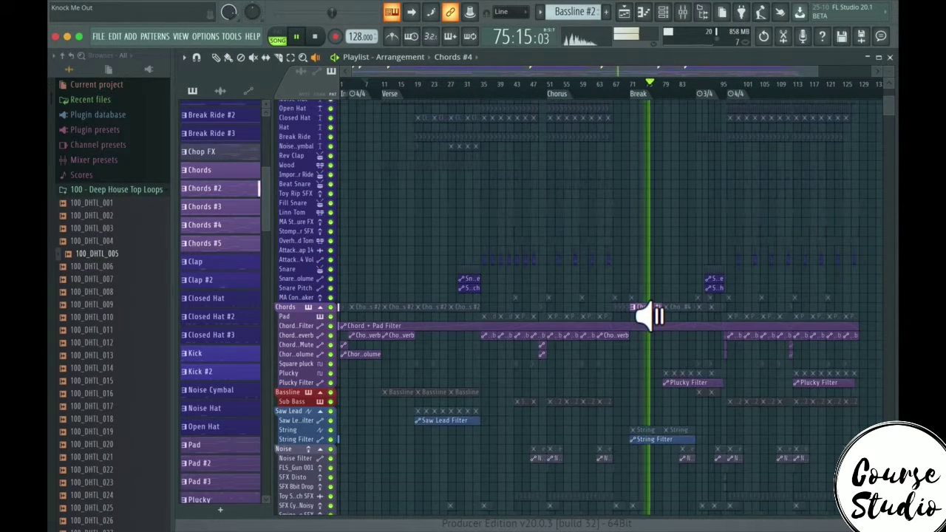
drag(650, 316, 648, 317)
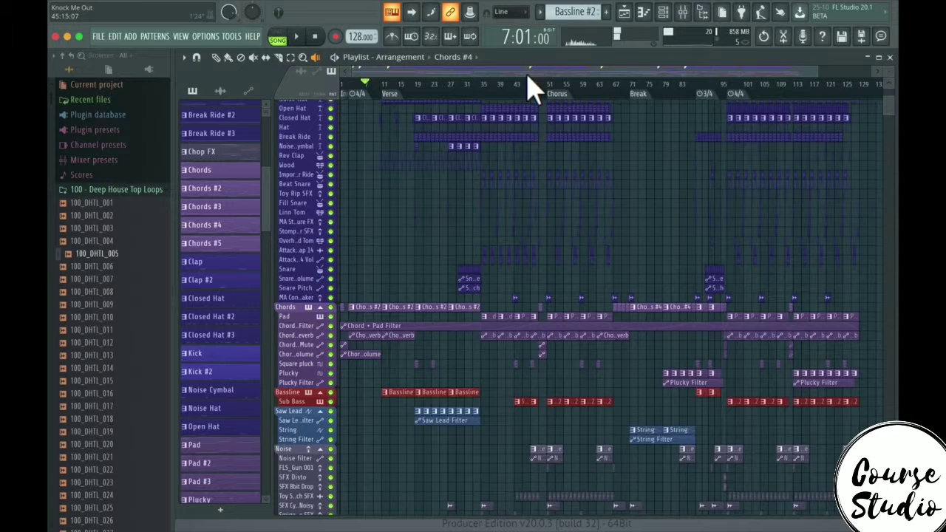
click(551, 120)
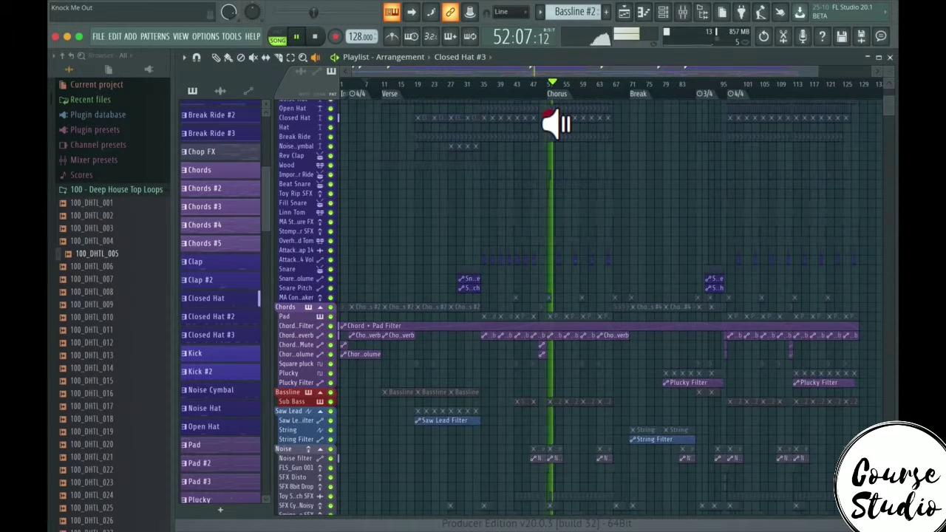
click(538, 100)
Audition the Chord + Pad Filter automation near bar 36 and the Chords #2 and Bassline clips in the Verse in solo
click(487, 332)
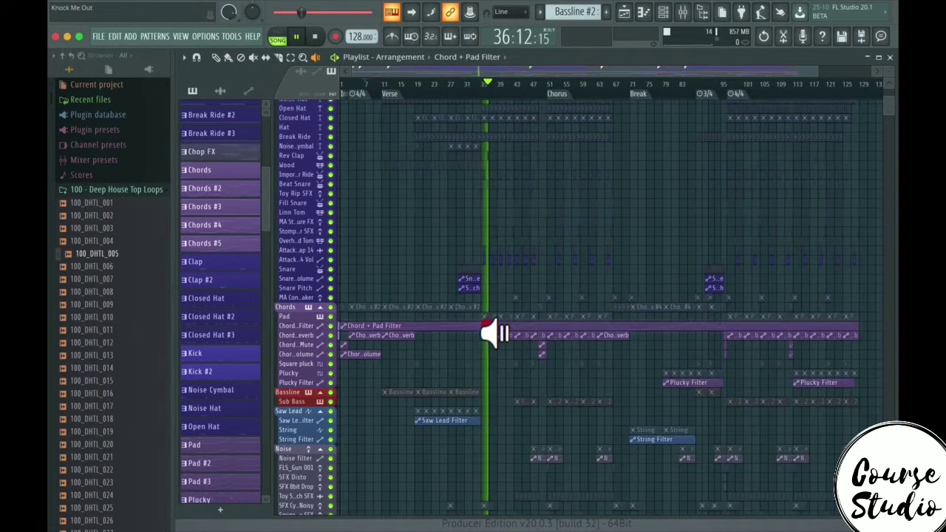
click(489, 330)
click(403, 311)
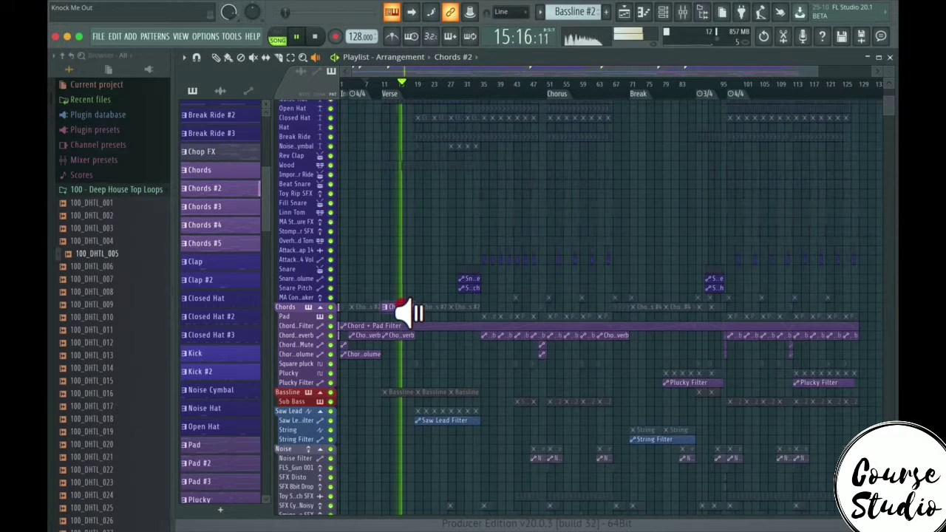
click(406, 315)
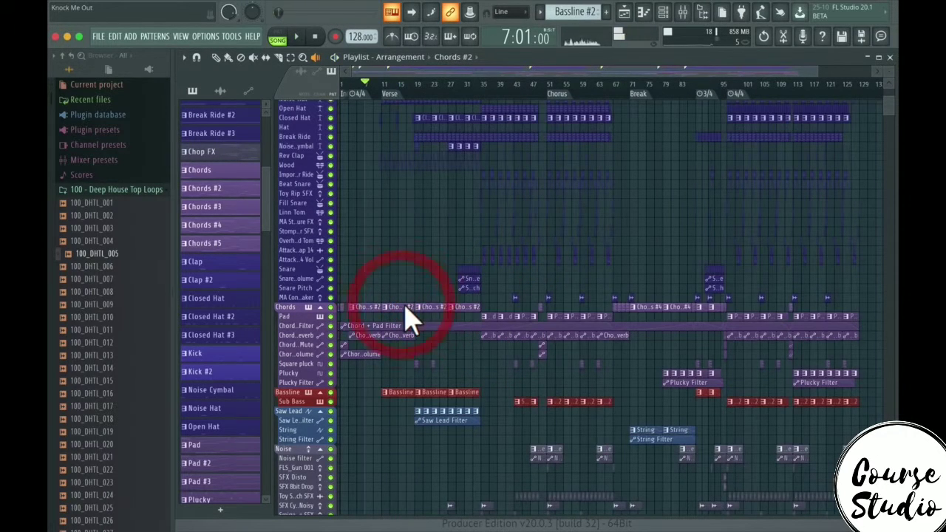
click(410, 394)
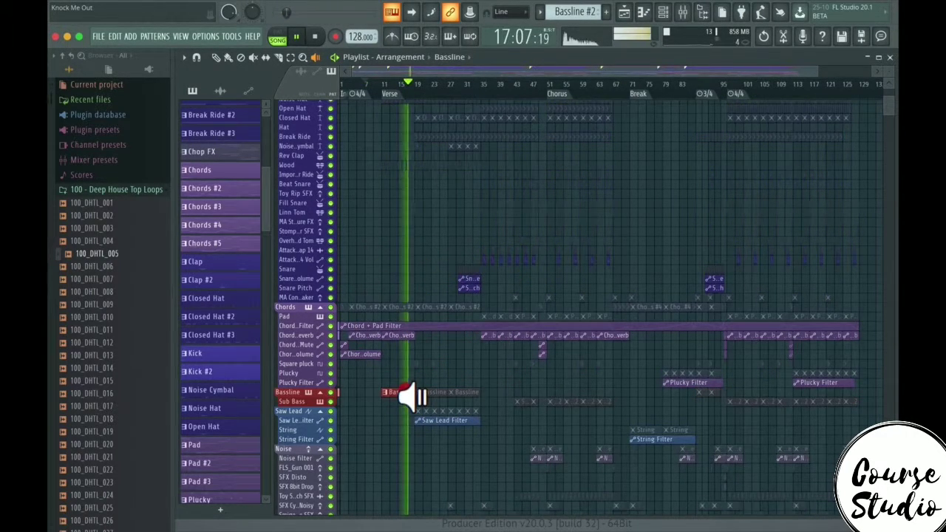
click(407, 394)
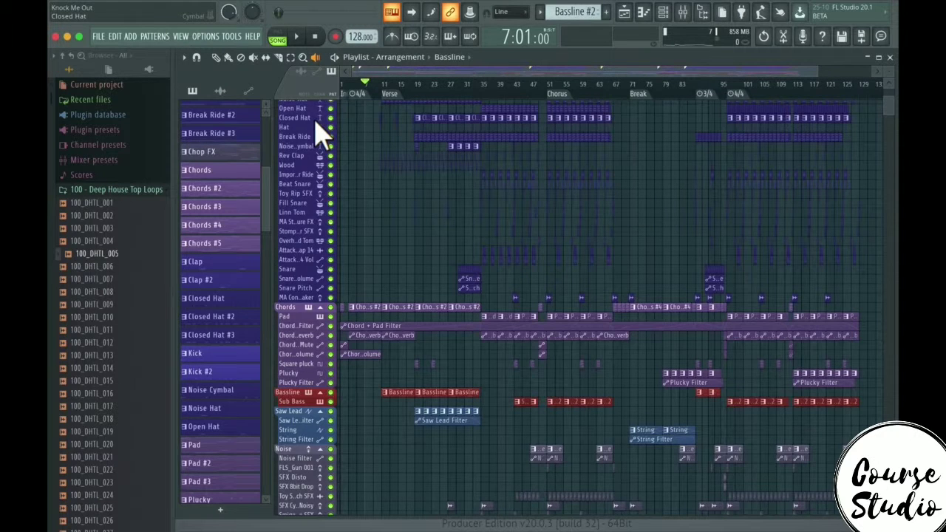
click(217, 58)
click(265, 58)
click(216, 58)
click(228, 57)
click(241, 59)
click(279, 59)
click(290, 59)
key(t)
click(401, 200)
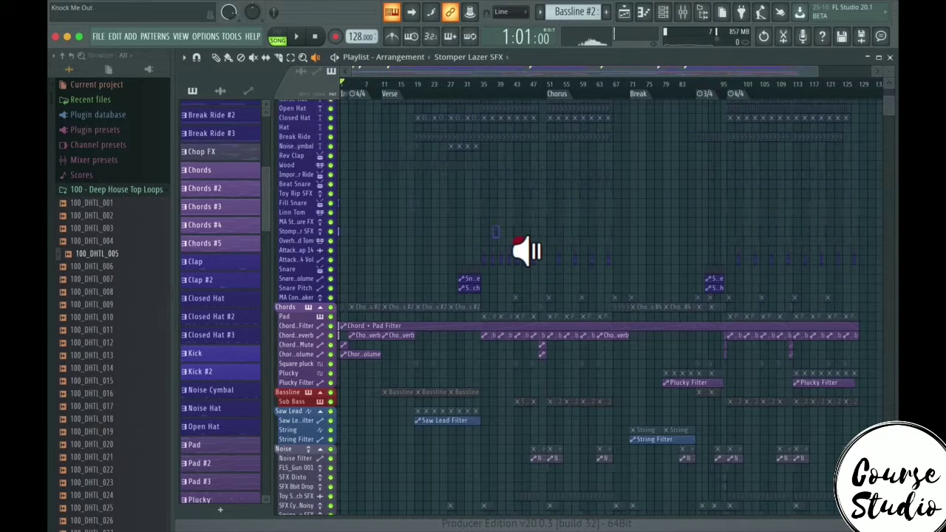
Audition the Stomper Lazer SFX clip near bar 38 in solo, and switch to the Select tool
click(492, 247)
click(291, 59)
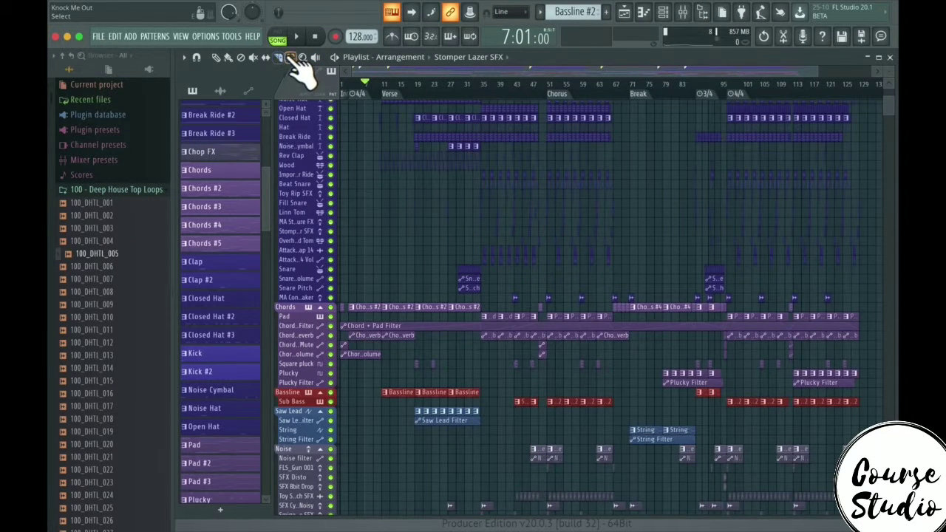
click(283, 59)
click(216, 58)
click(291, 58)
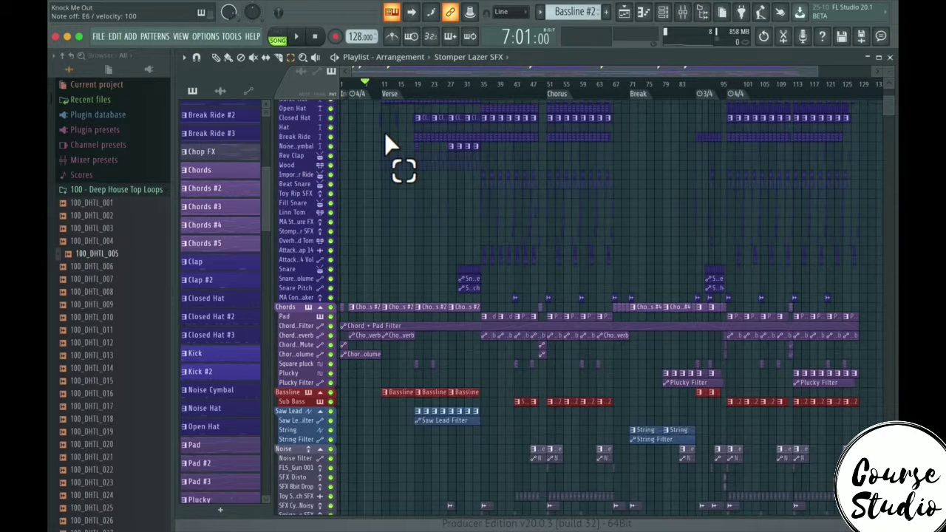
Turn off typing keyboard to piano input, and switch through the Slice, Slip and Mute tools to the Draw tool
click(392, 12)
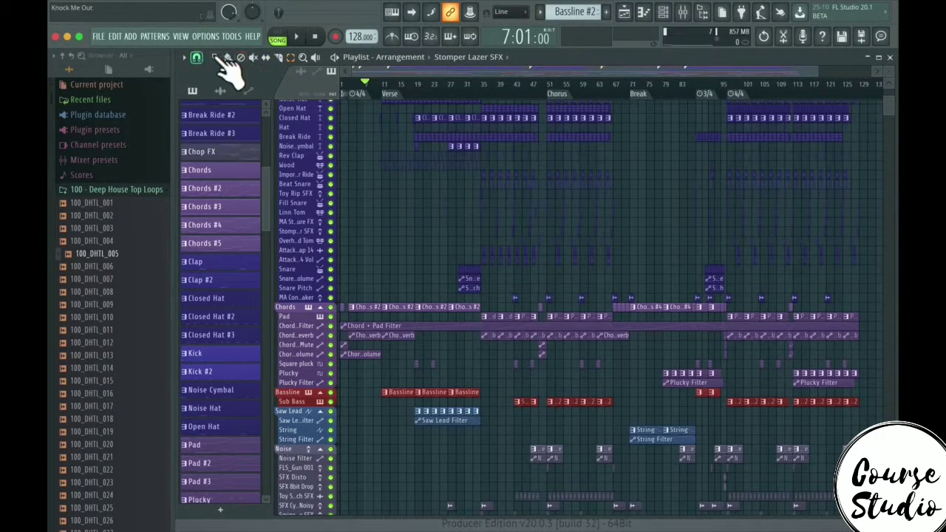
click(278, 58)
click(265, 58)
click(254, 57)
click(217, 59)
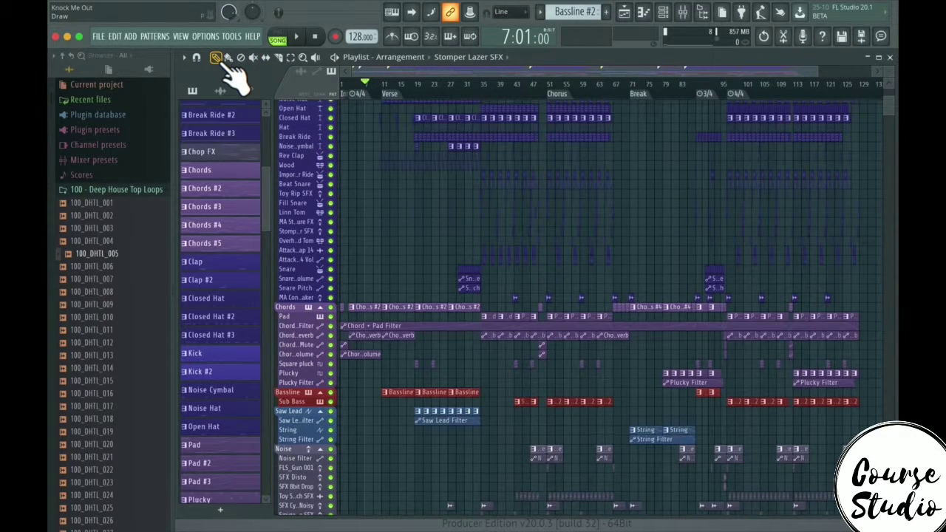
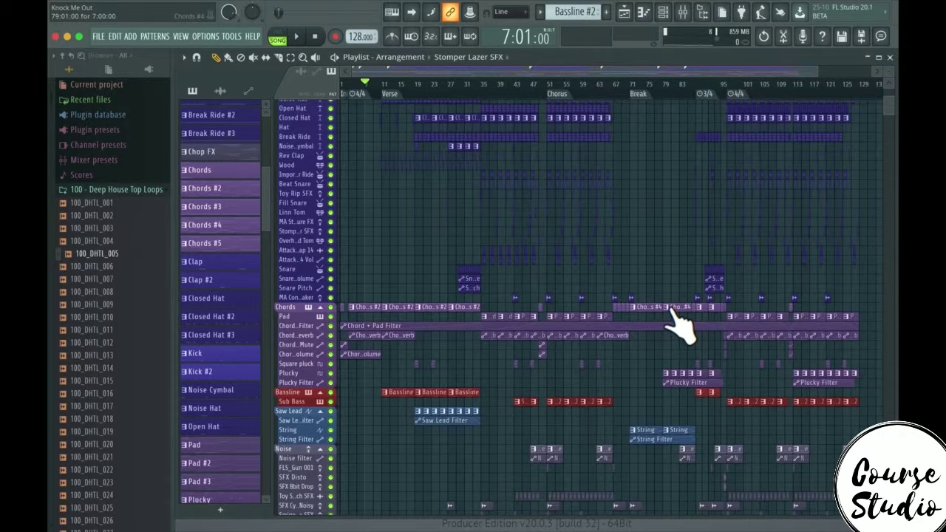
Rename the Chords #4 pattern in the Break to Chords Alternative and color it orange
right_click(666, 311)
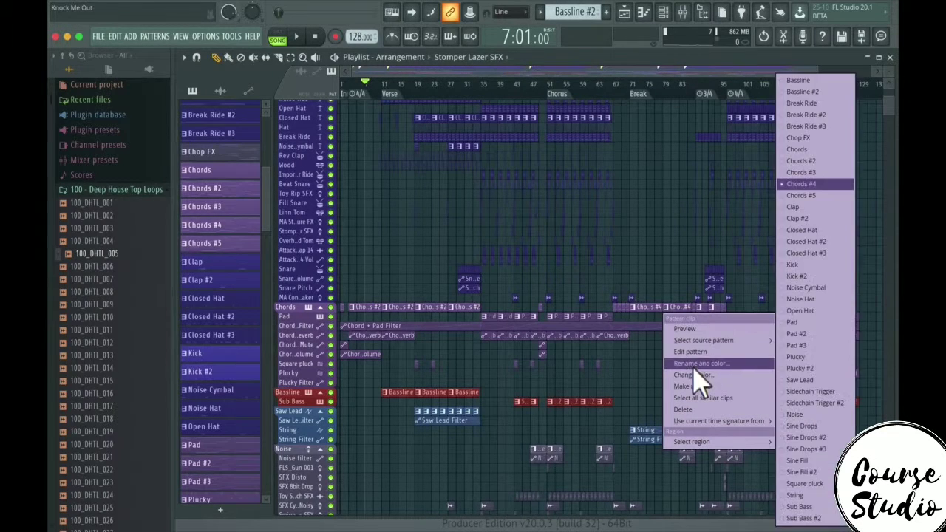
mouse_move(701, 342)
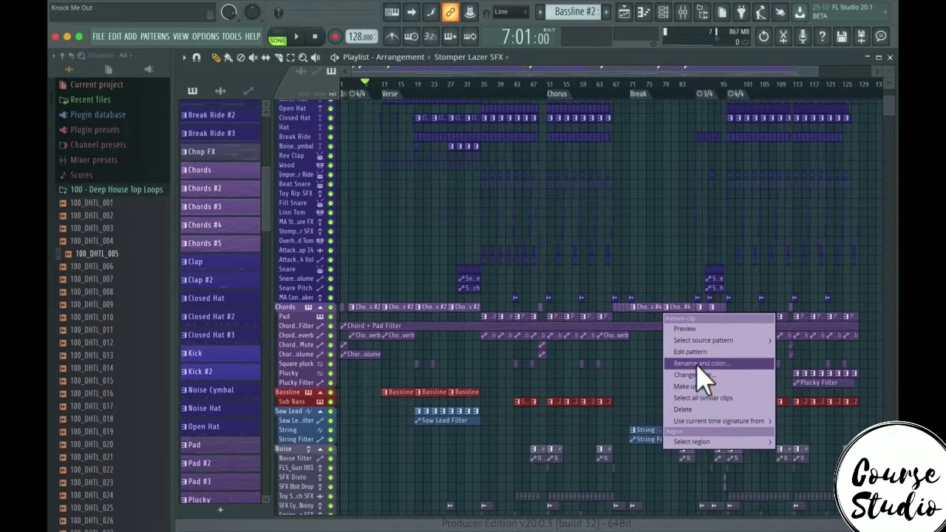
click(696, 364)
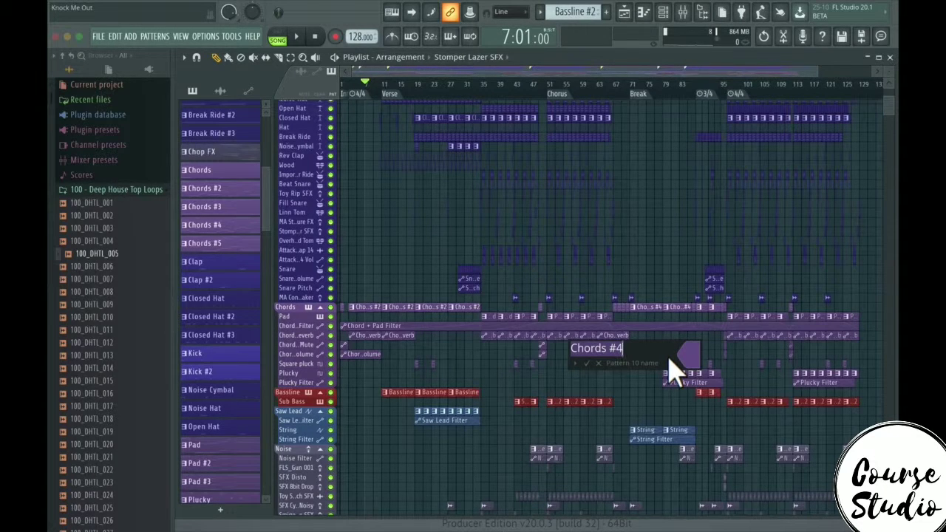
text(Ch)
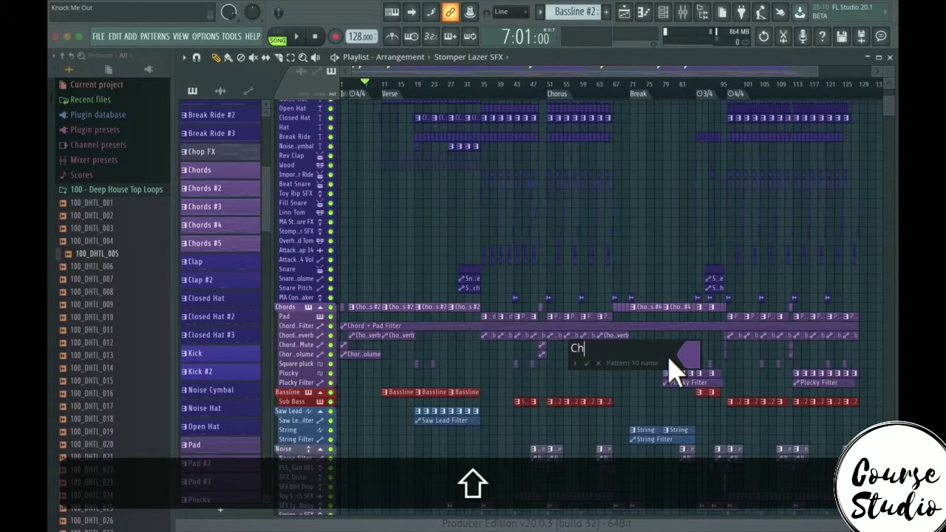
text(ords Alter)
key(BackSpace)
text(native)
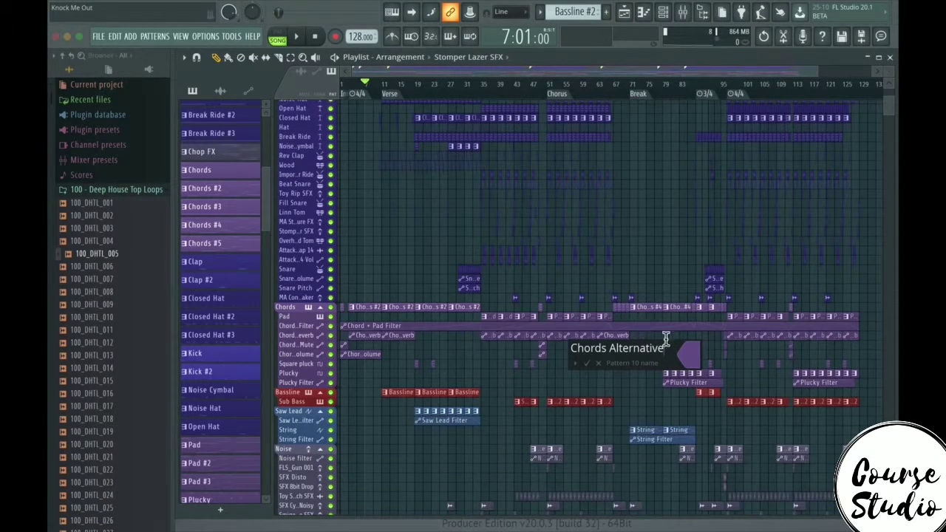
click(686, 356)
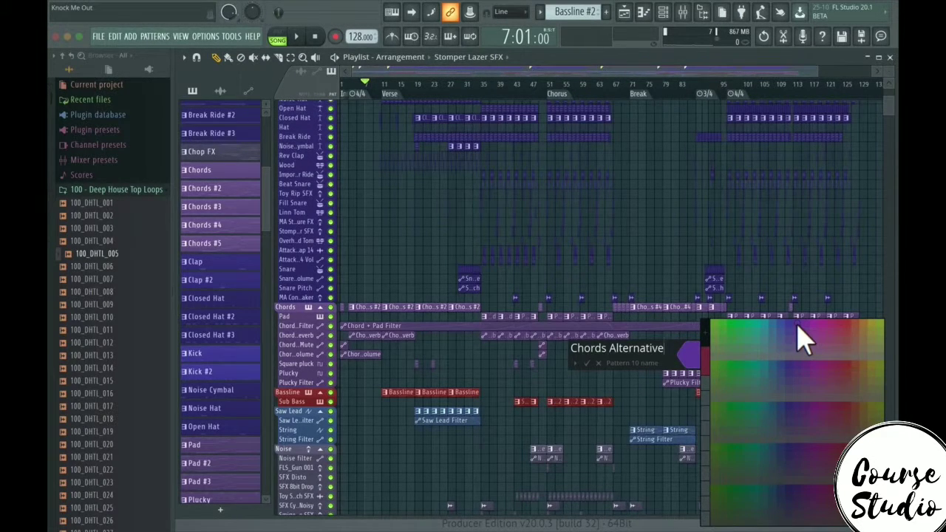
click(860, 336)
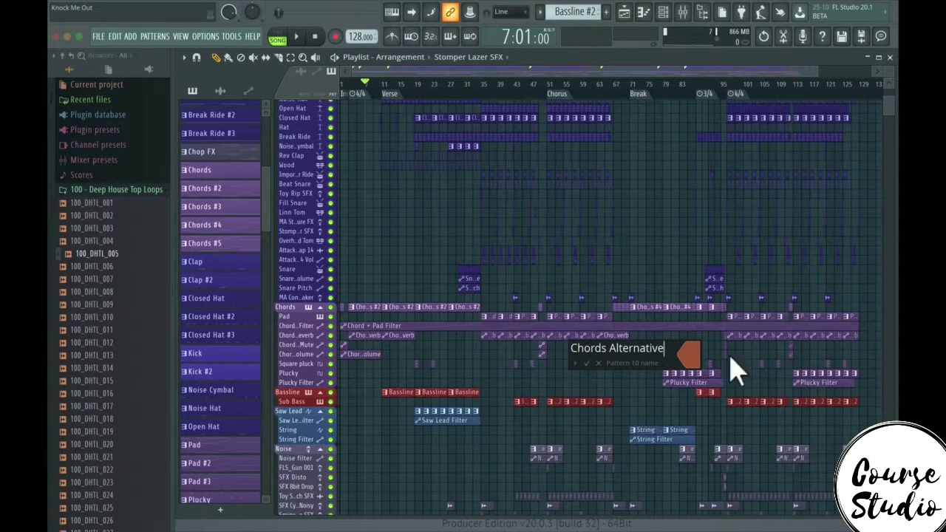
click(586, 363)
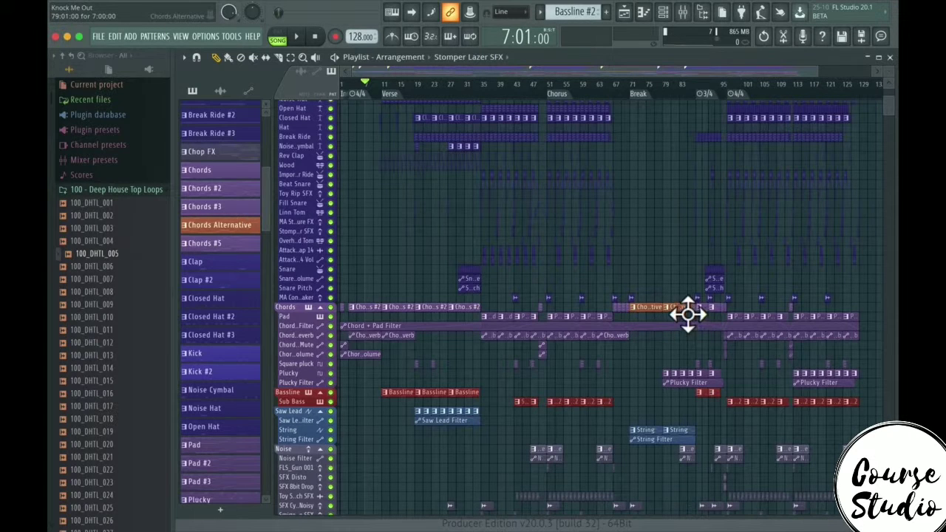
Make the second Chords Alternative clip, at bar 79, unique
mouse_move(672, 309)
mouse_down()
mouse_move(648, 317)
mouse_move(679, 323)
mouse_move(652, 327)
mouse_move(677, 312)
mouse_up()
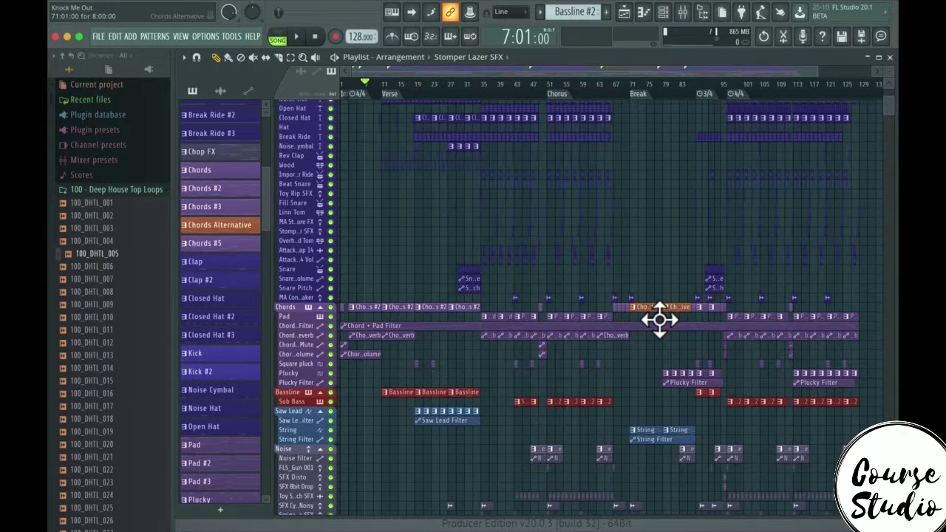
right_click(665, 311)
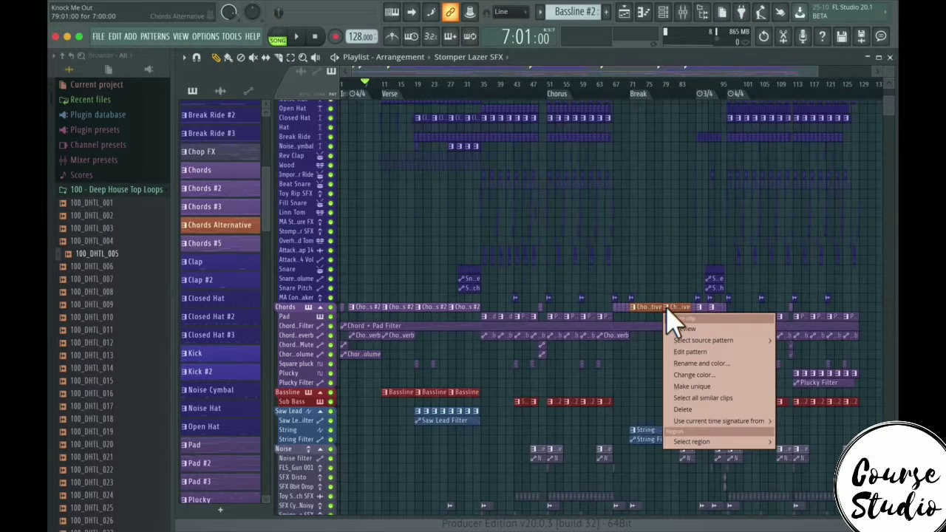
click(681, 386)
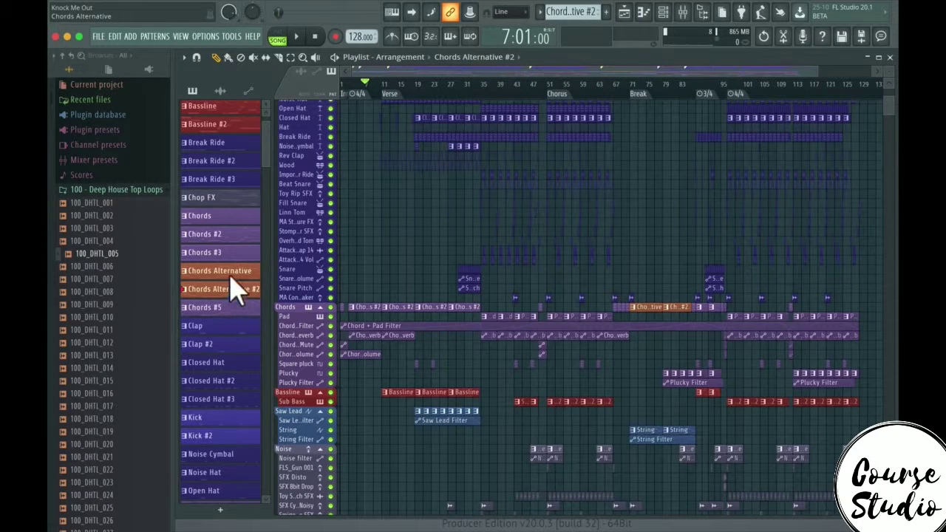
Color the unique Chords Alternative #2 pattern teal, keeping its name
right_click(666, 307)
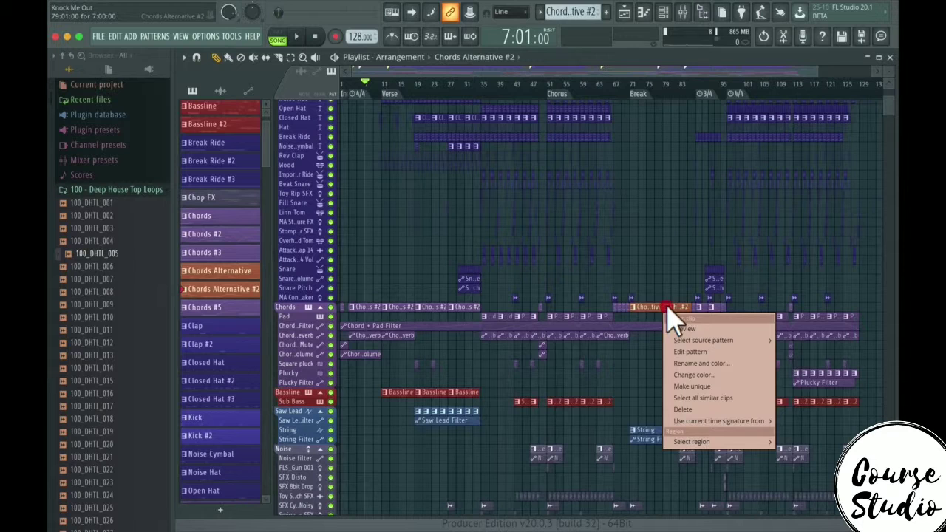
click(694, 363)
click(676, 358)
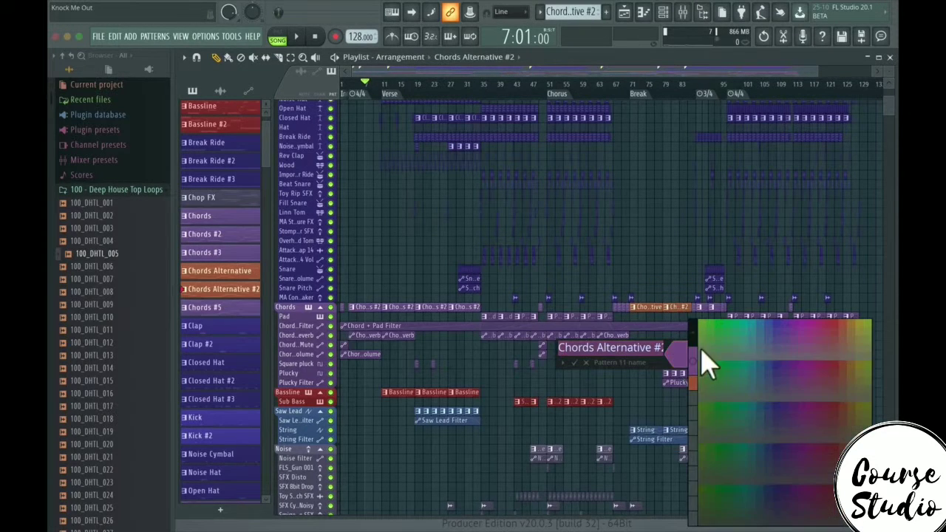
click(749, 327)
click(574, 363)
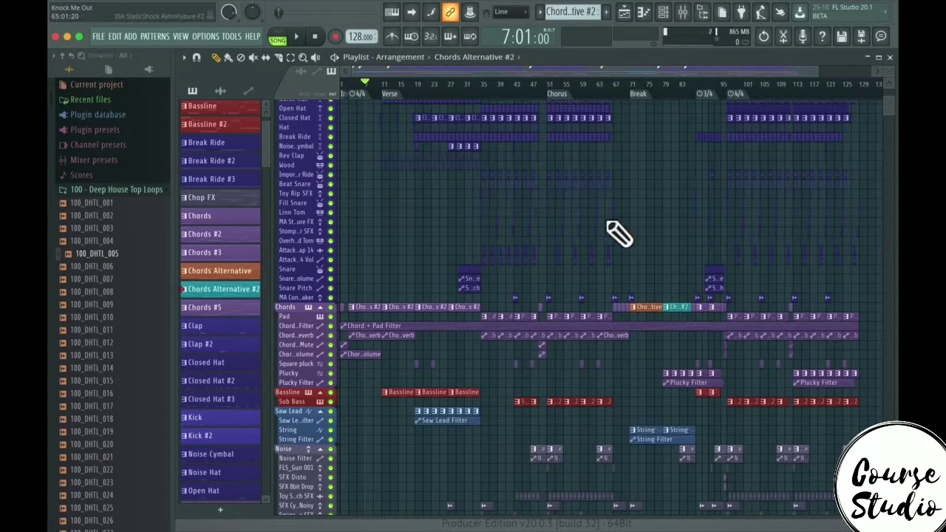
Move the Chords Alternative #2 clip from the Chords track to the empty Track 59, keeping it at bar 79
drag(683, 316, 671, 195)
click(667, 194)
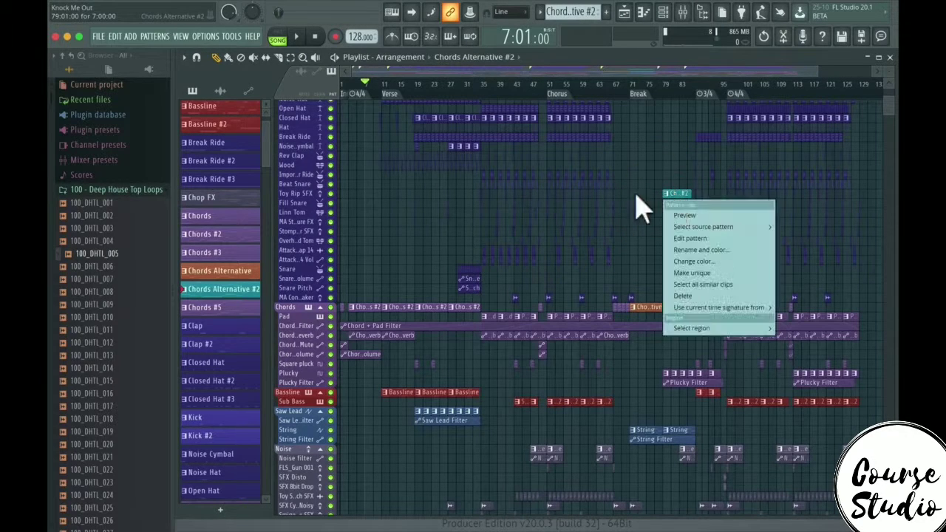
click(684, 199)
right_click(684, 200)
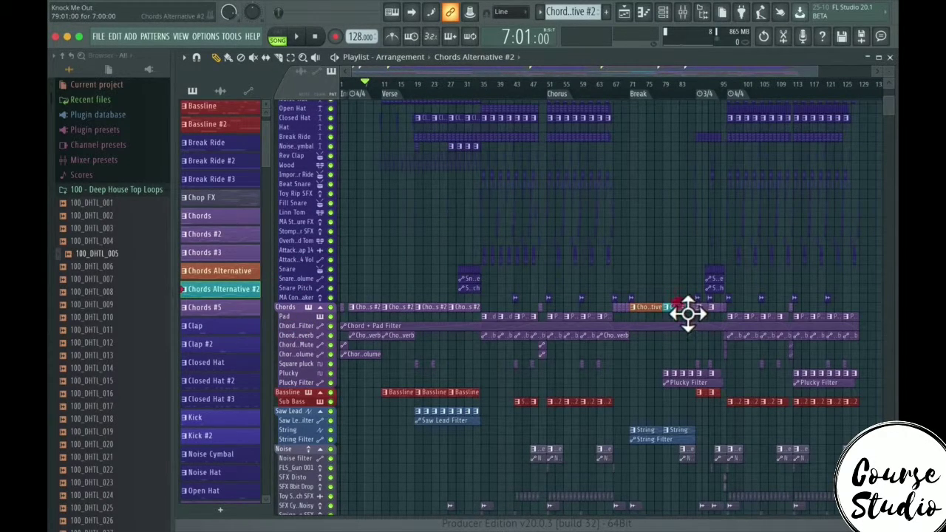
drag(686, 315, 686, 423)
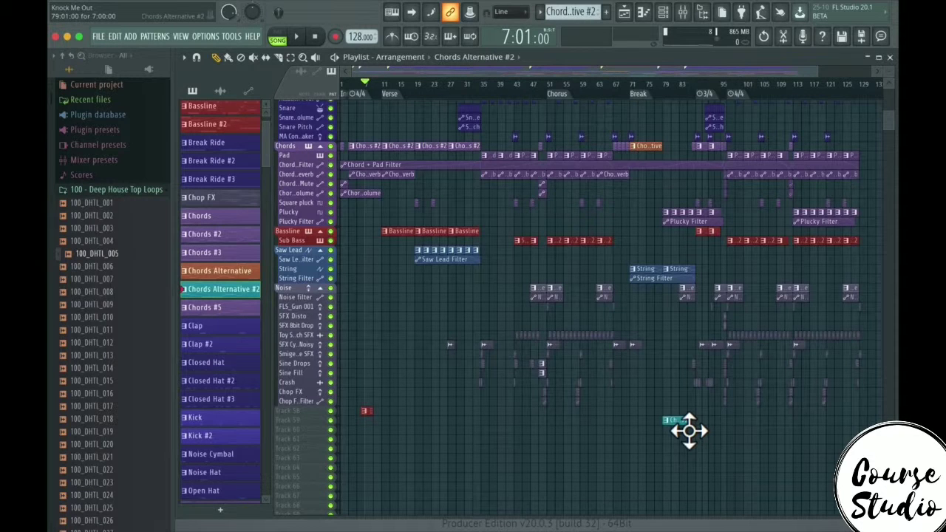
Rename Track 59 as Chords Pattern and give it the same teal color as its clip
click(290, 413)
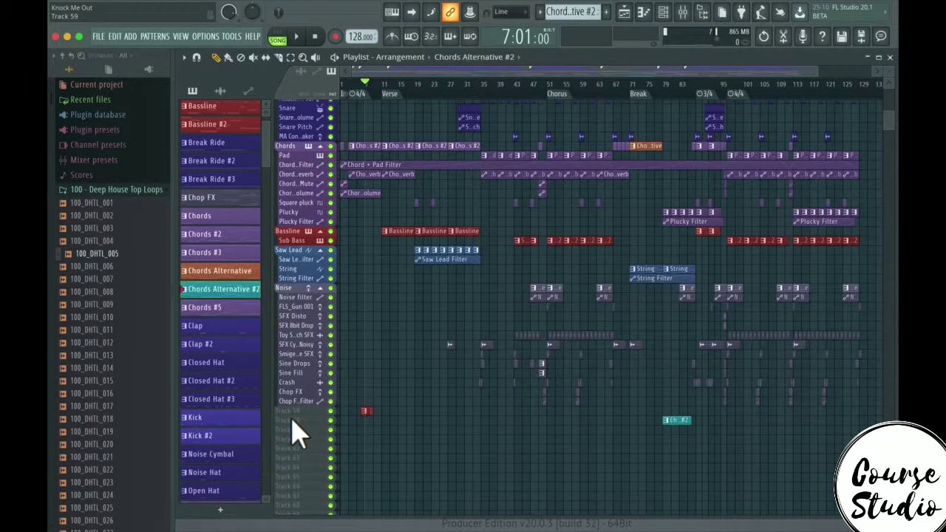
right_click(304, 433)
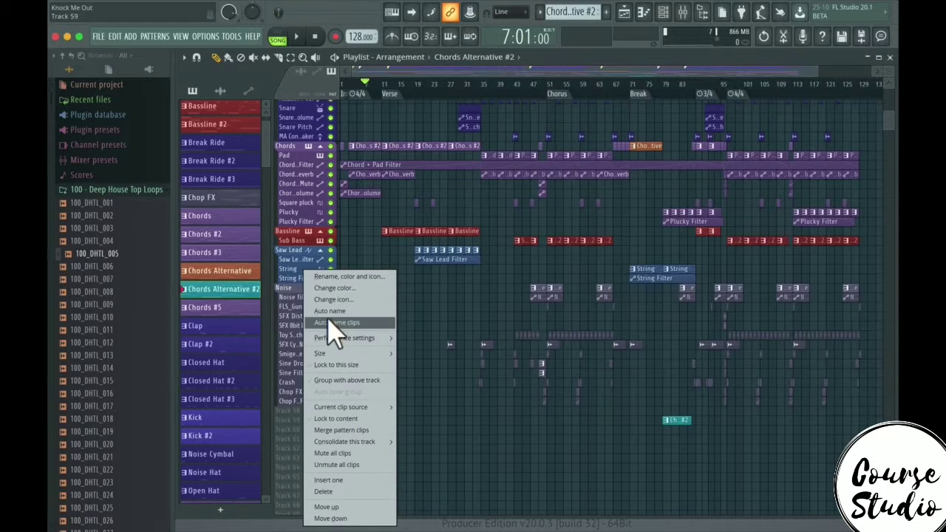
click(334, 276)
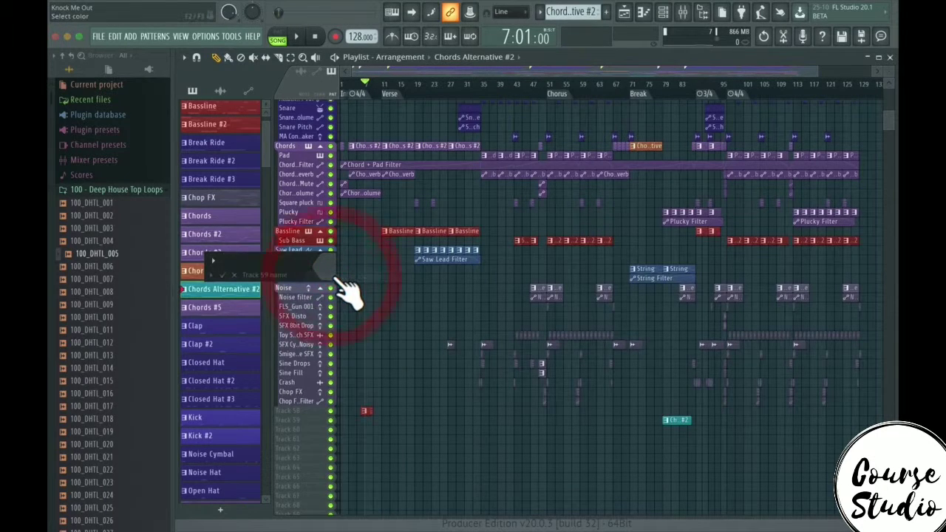
text(Chord )
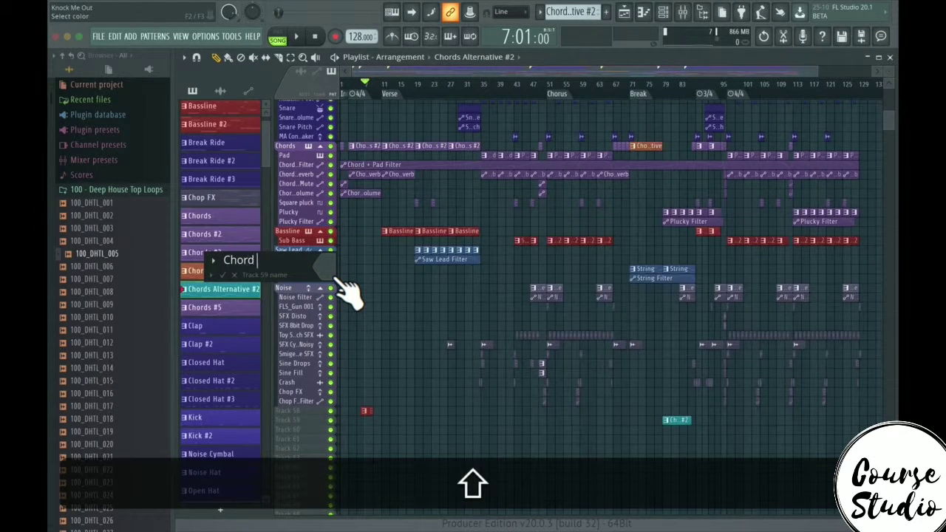
text(s)
text(s Pattern)
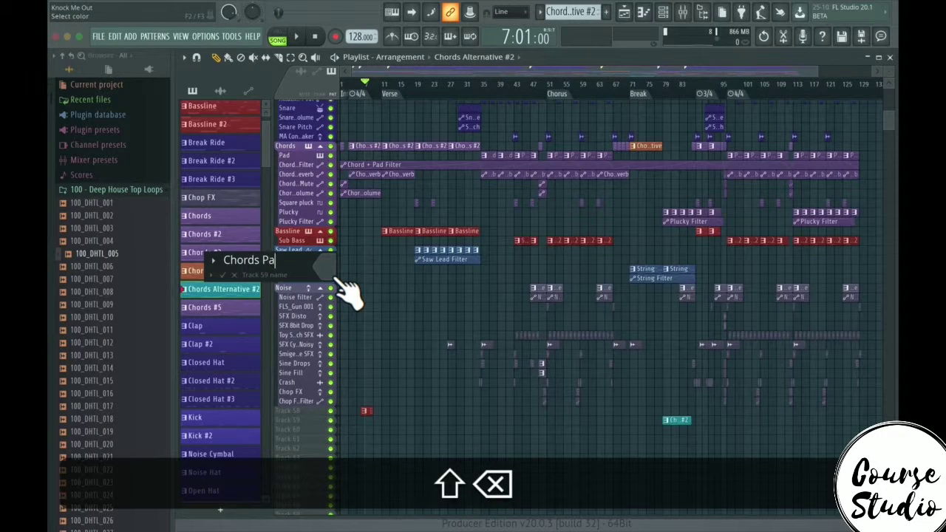
click(322, 271)
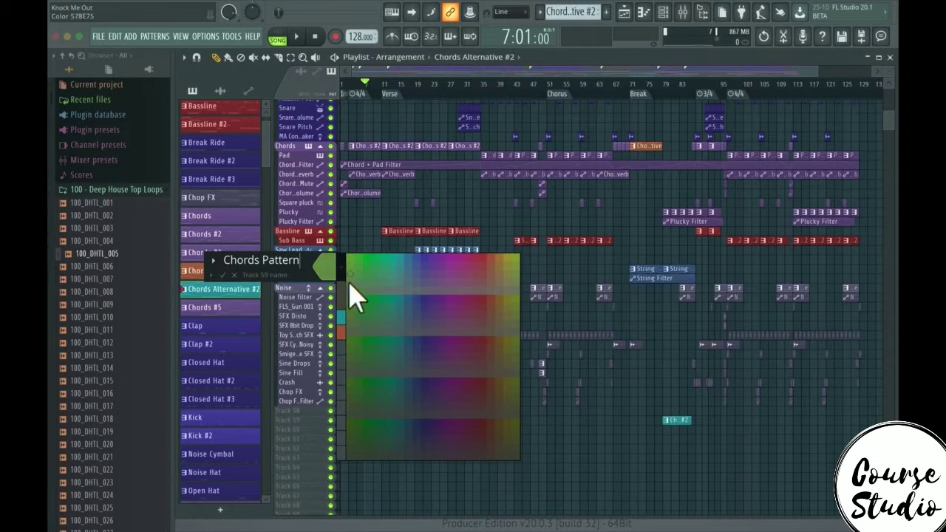
click(343, 316)
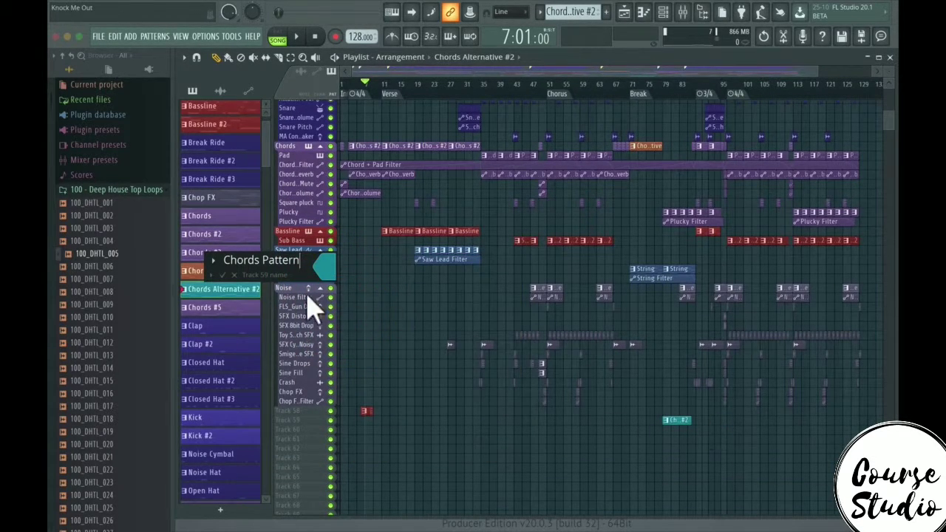
click(223, 274)
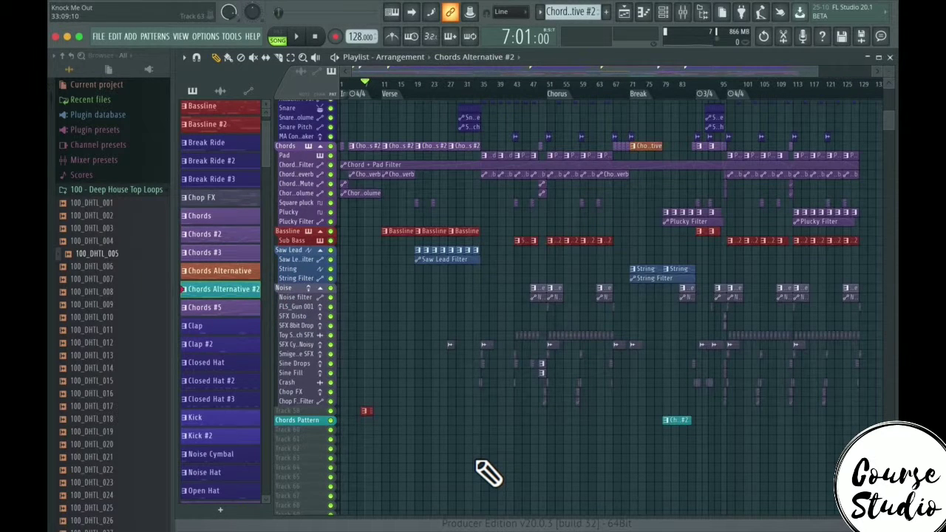
Auto name the Chords Pattern track from the clip it holds
right_click(312, 423)
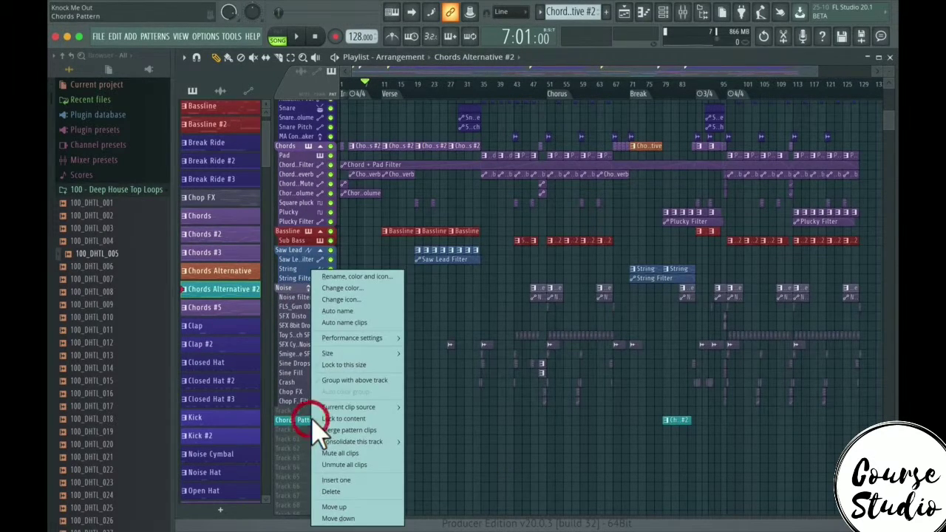
click(351, 311)
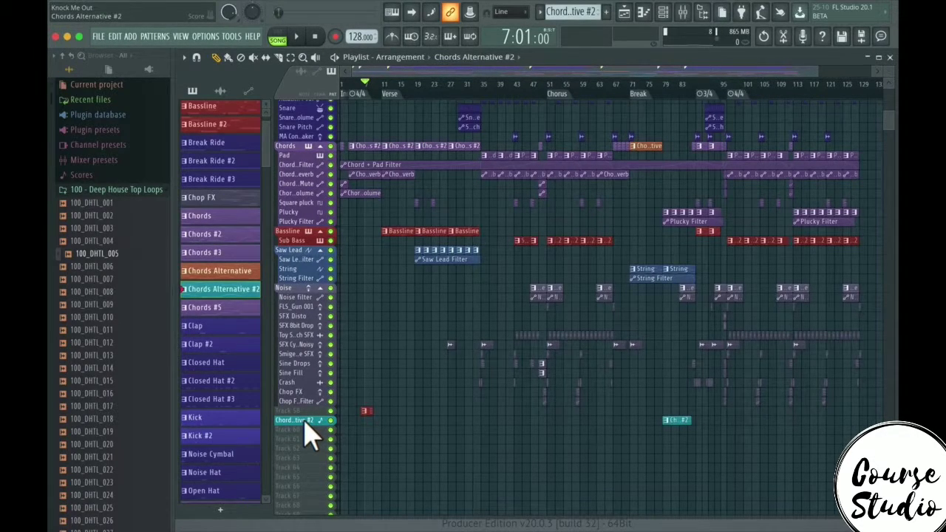
Look over the named tracks of the arrangement, toggling the Vocal and Kick track groups between collapsed and expanded
scroll(311, 436, up, 5)
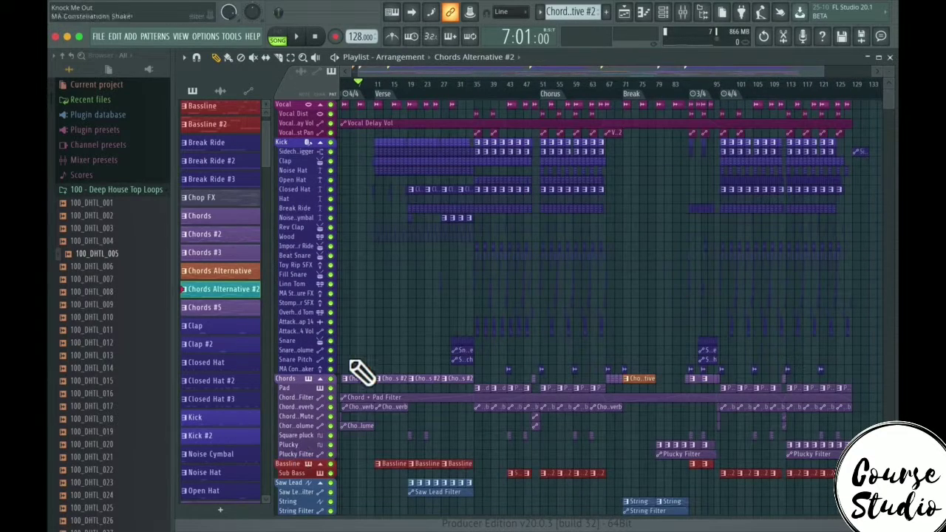
scroll(354, 362, down, 3)
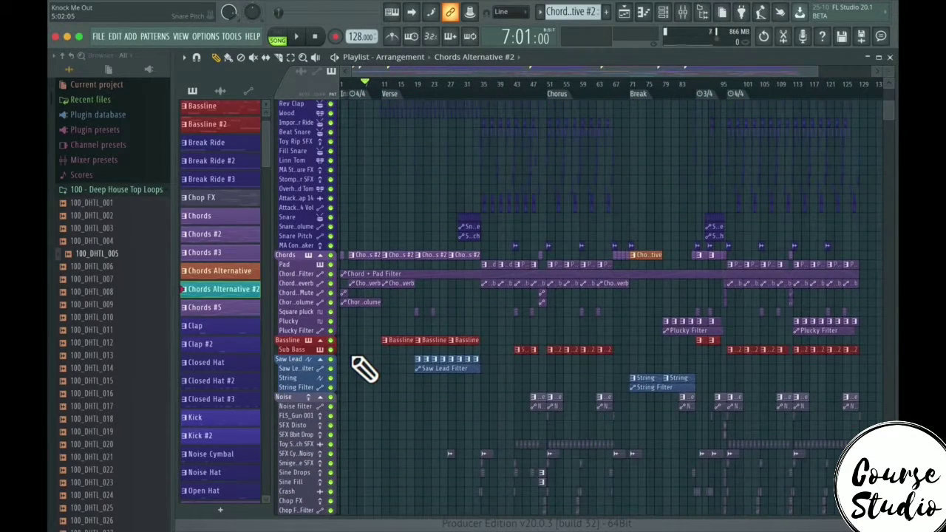
scroll(311, 292, up, 4)
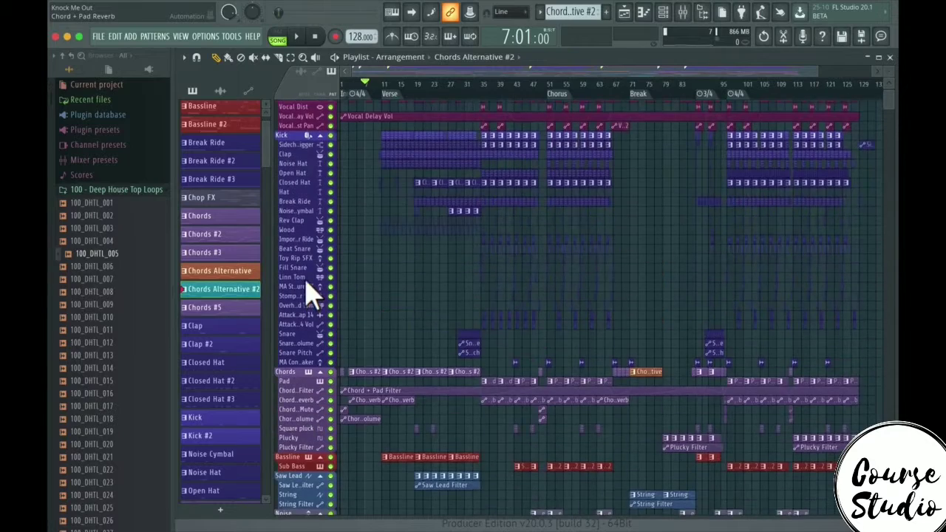
scroll(310, 292, up, 1)
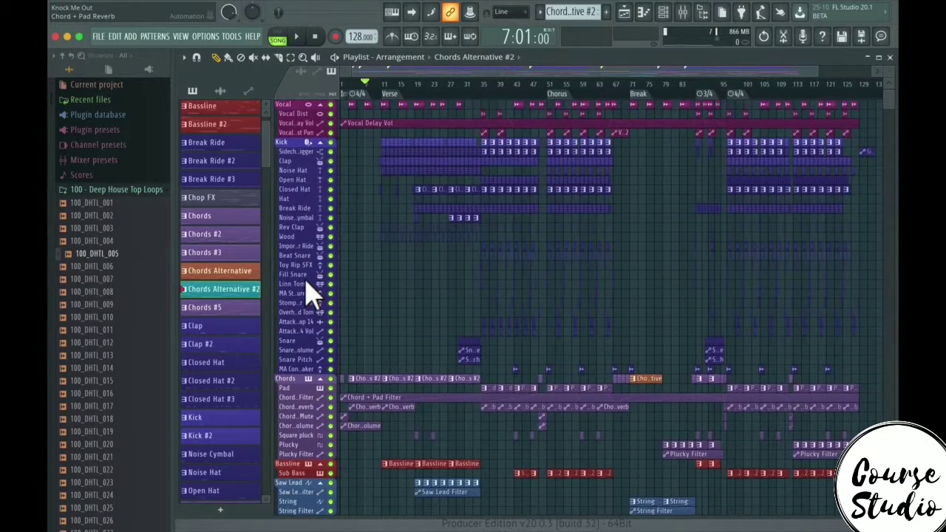
click(320, 105)
click(320, 105)
click(320, 142)
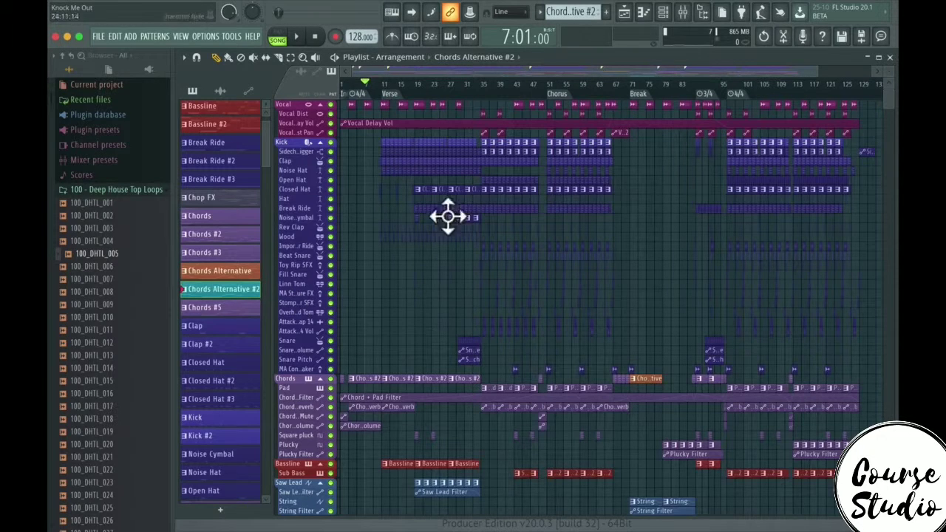
Open the track options of the Chords Alternative #2 track below the Bassline #2 track
scroll(399, 362, down, 5)
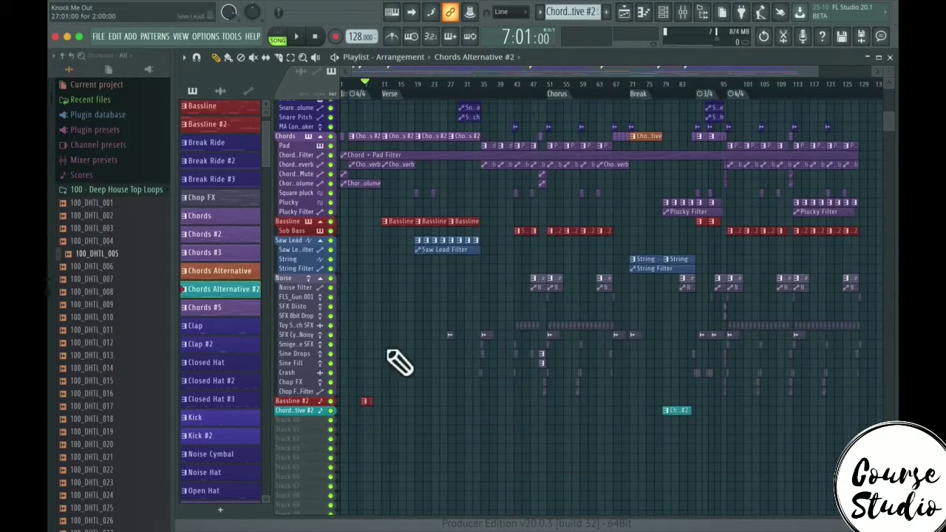
right_click(313, 424)
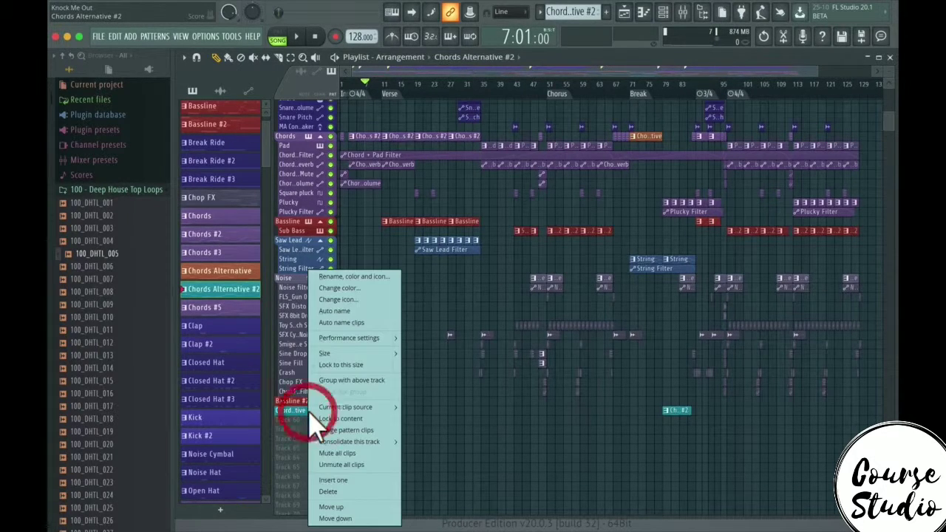